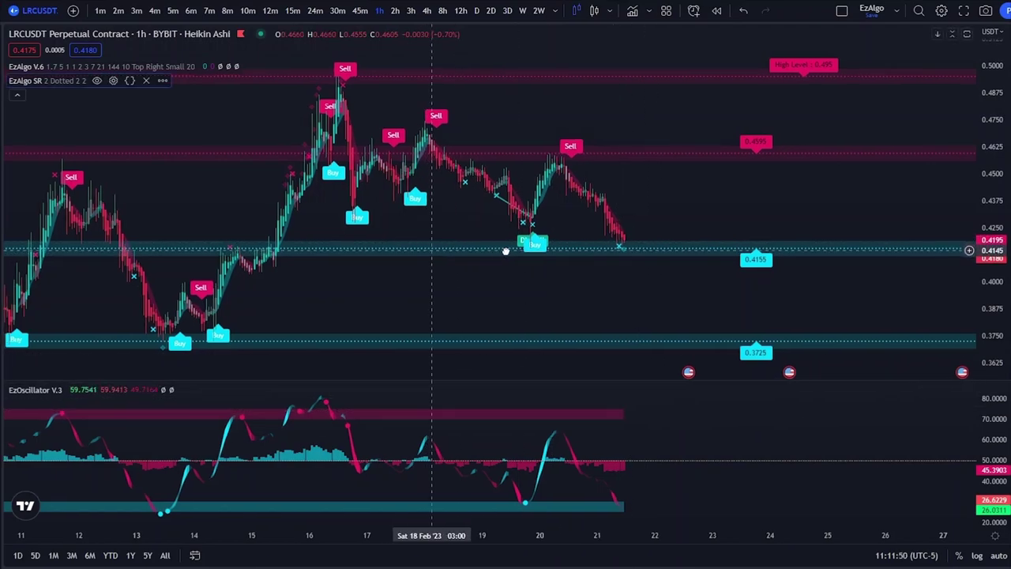
# Step: Pan the LRCUSDT Heikin Ashi chart back to the Feb 8–15 bars with their Buy, Sell and Div Bull signals
pyautogui.hscroll(-5, 554, 255)
pyautogui.hscroll(4, 602, 261)
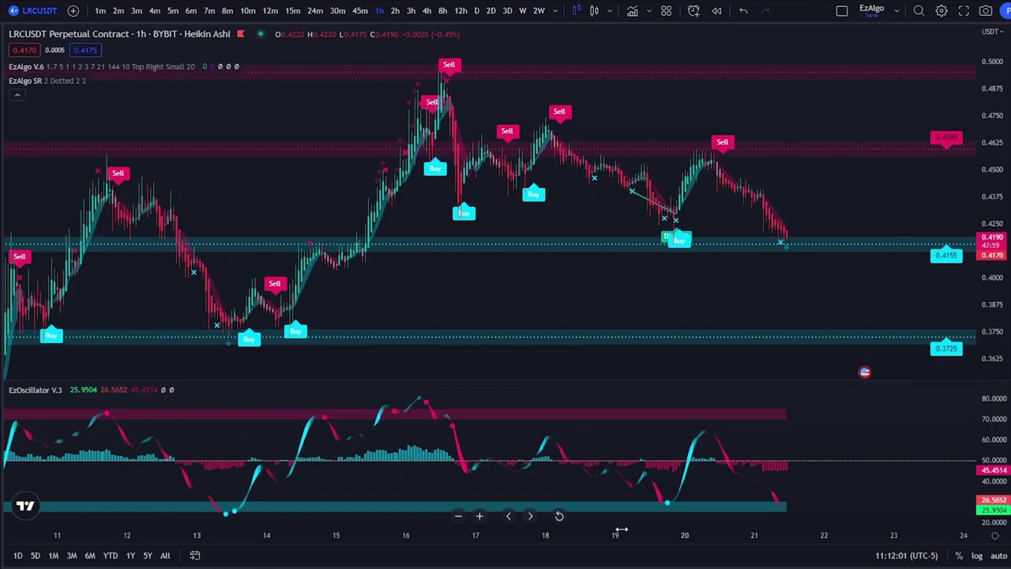
pyautogui.moveTo(429, 277); pyautogui.dragTo(542, 258)
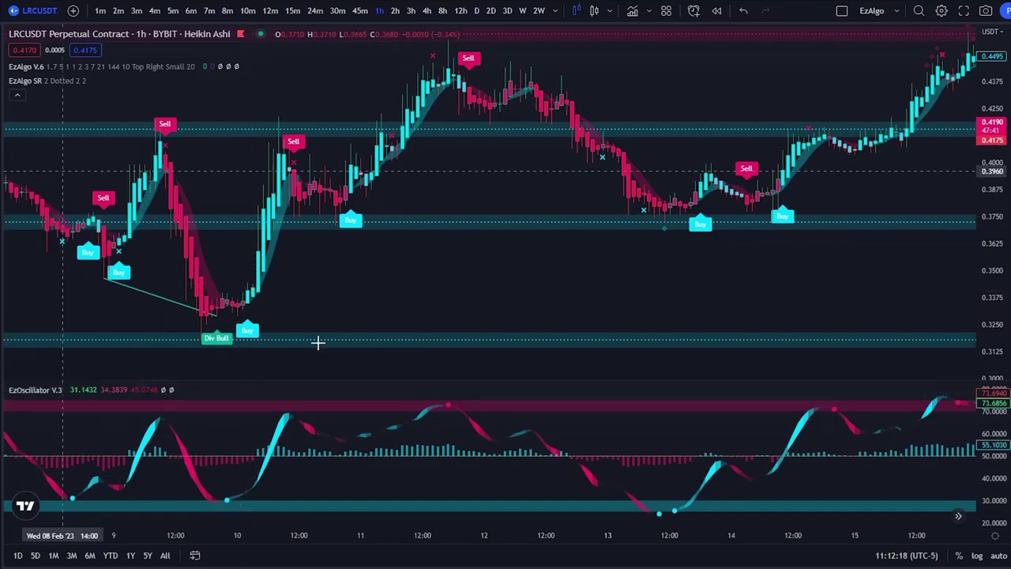
pyautogui.click(254, 286)
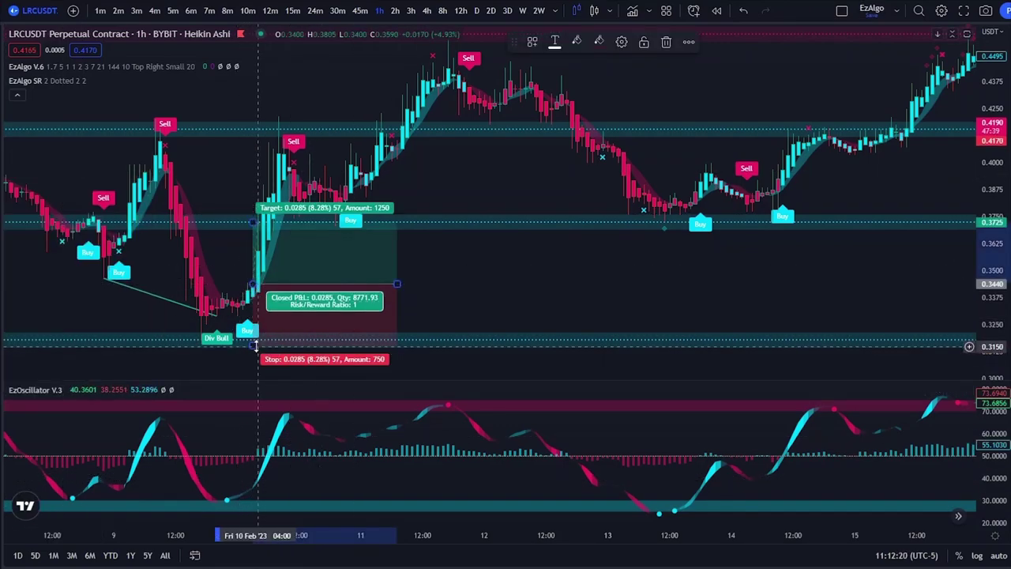
pyautogui.moveTo(253, 345); pyautogui.dragTo(253, 341)
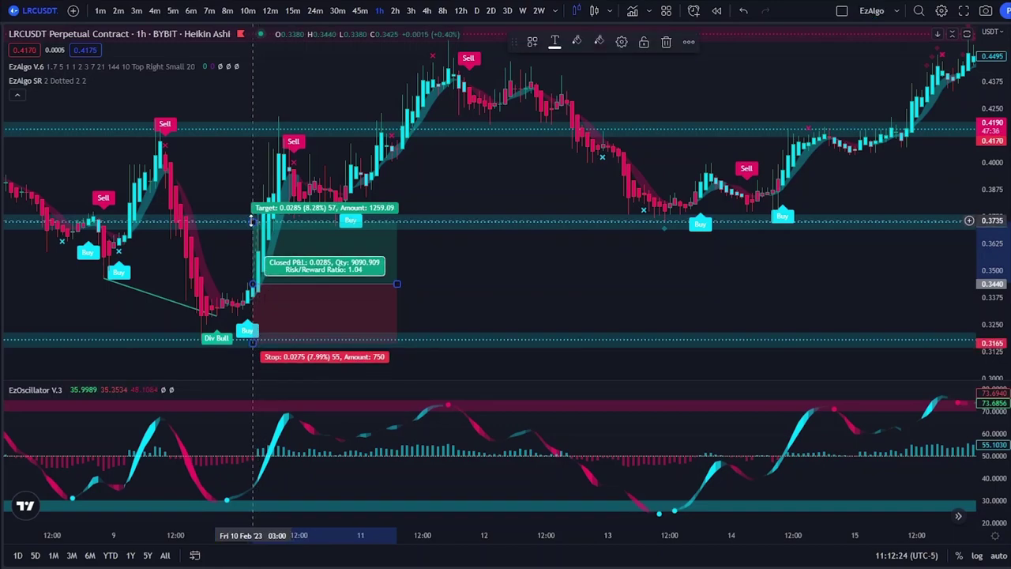
pyautogui.moveTo(251, 221); pyautogui.dragTo(271, 129)
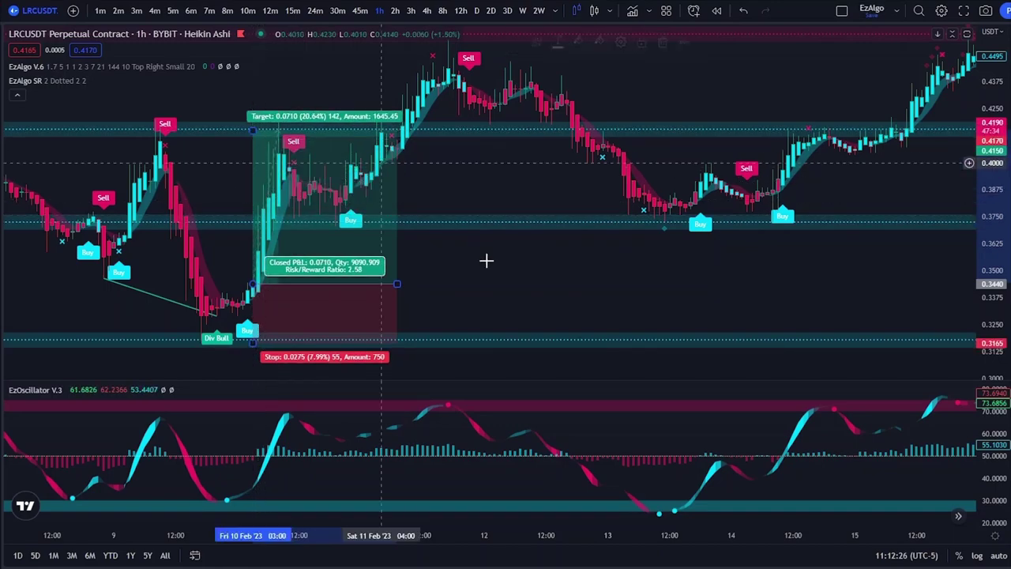
pyautogui.moveTo(396, 283); pyautogui.dragTo(345, 284)
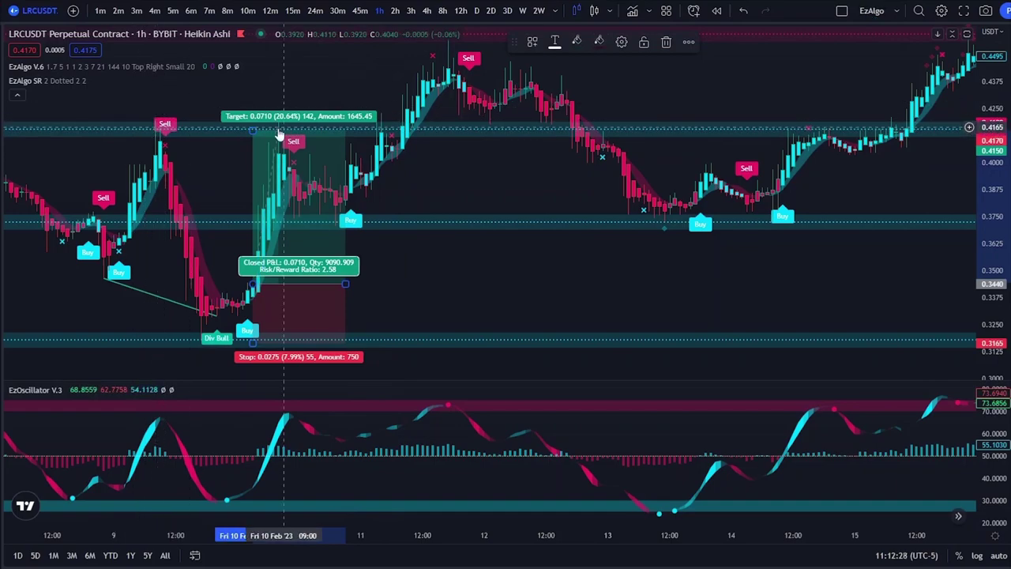
pyautogui.moveTo(252, 129); pyautogui.dragTo(253, 119)
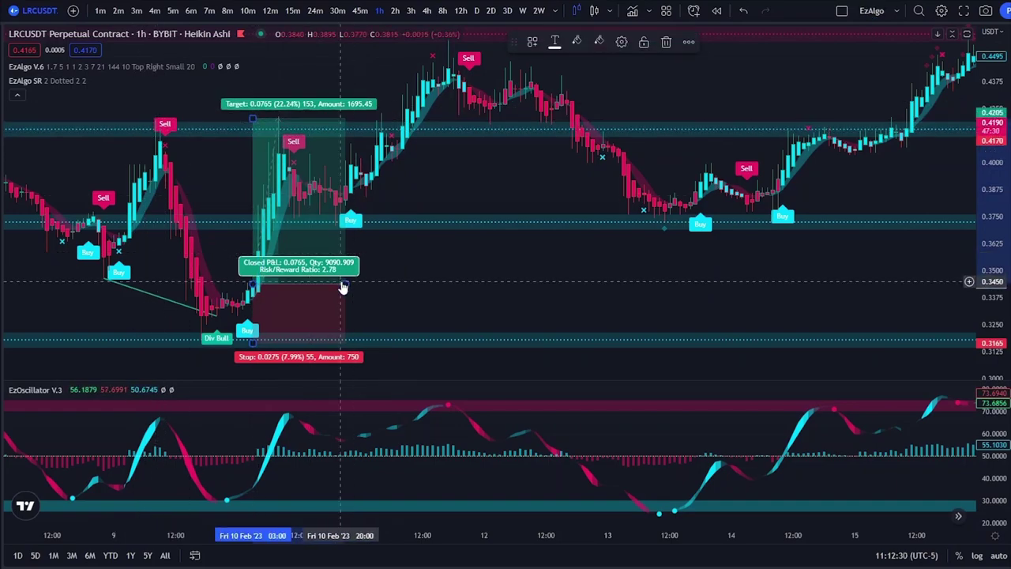
pyautogui.moveTo(342, 284); pyautogui.dragTo(357, 284)
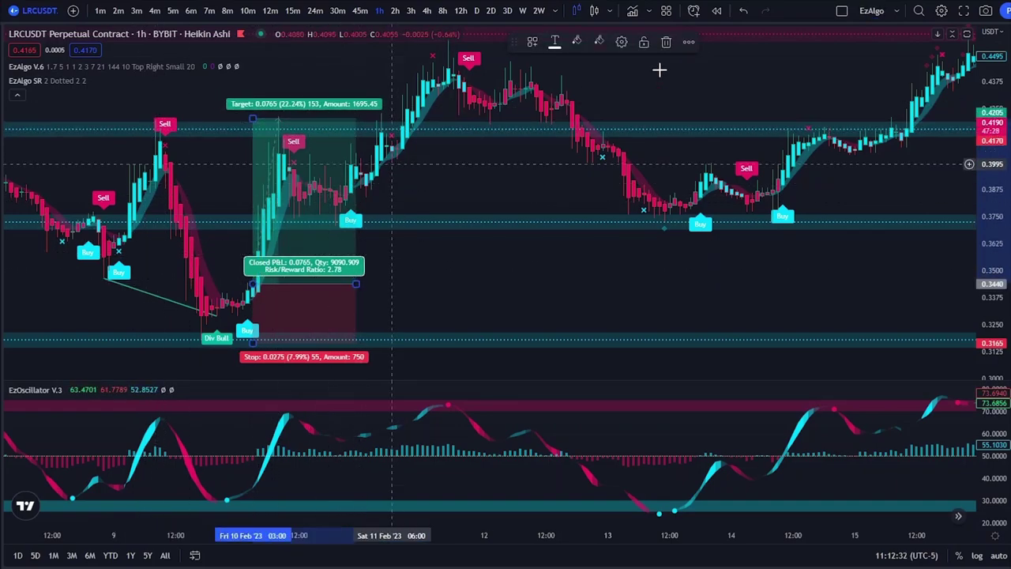
pyautogui.click(665, 42)
pyautogui.scroll(2, 568, 198)
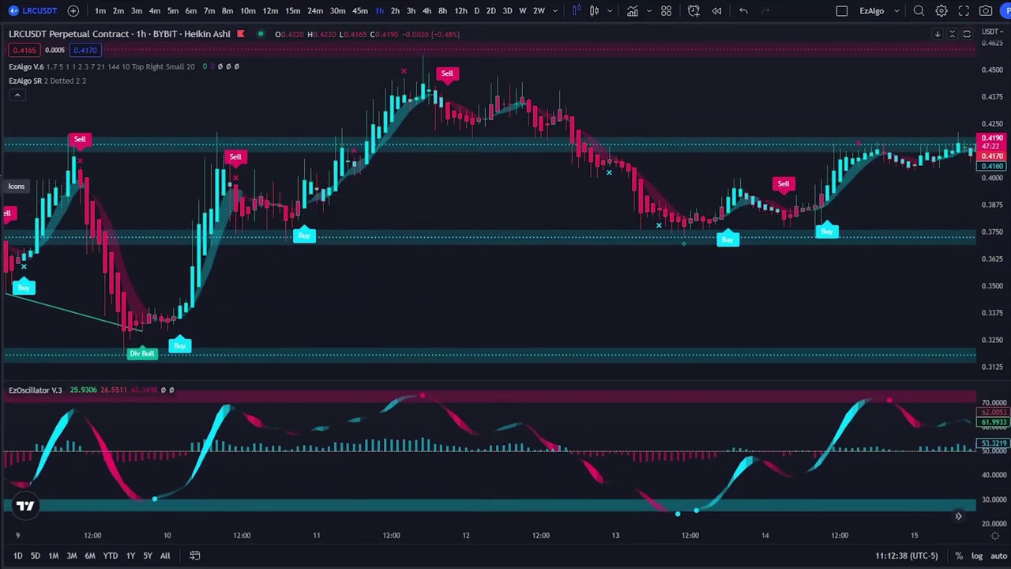
pyautogui.click(2, 174)
pyautogui.click(55, 190)
pyautogui.click(236, 214)
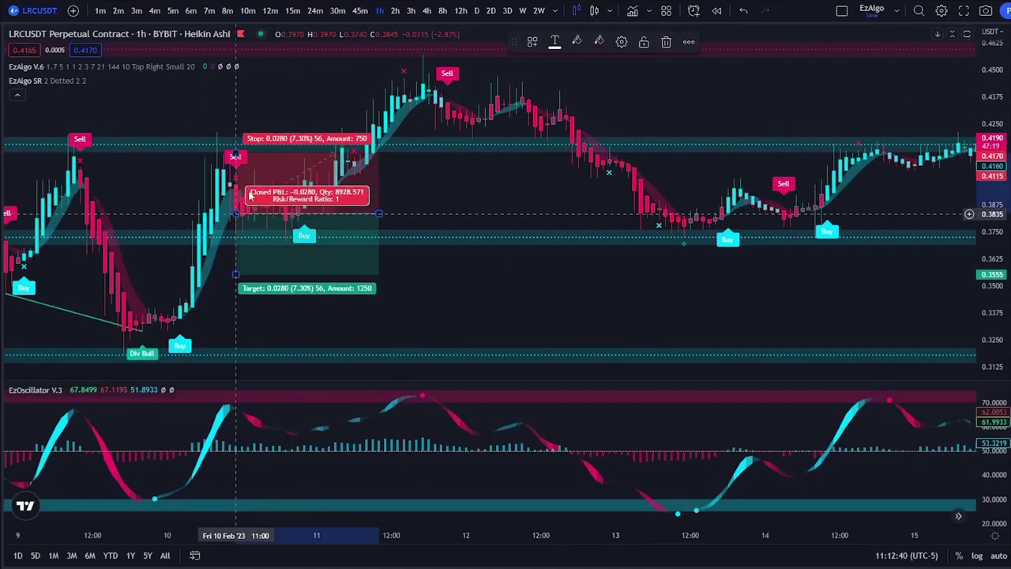
pyautogui.moveTo(236, 151); pyautogui.dragTo(237, 128)
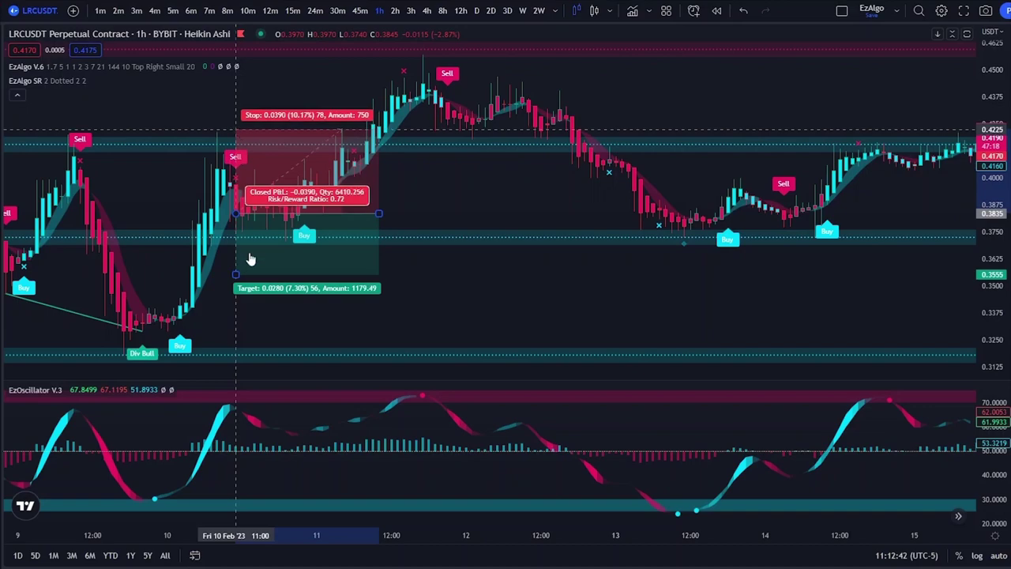
pyautogui.moveTo(236, 275)
pyautogui.mouseDown()
pyautogui.moveTo(384, 208)
pyautogui.moveTo(323, 213)
pyautogui.mouseUp()
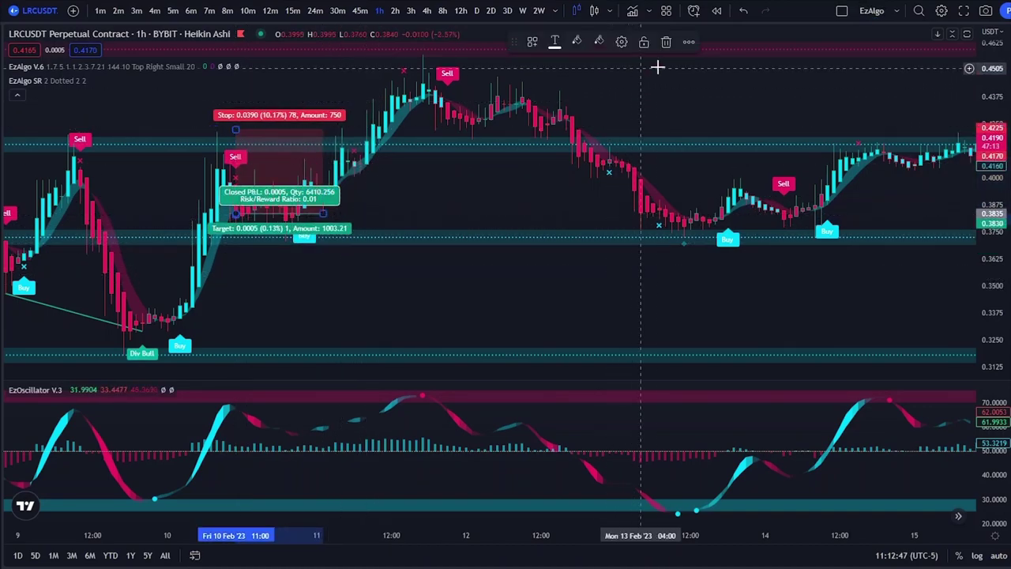
pyautogui.click(668, 43)
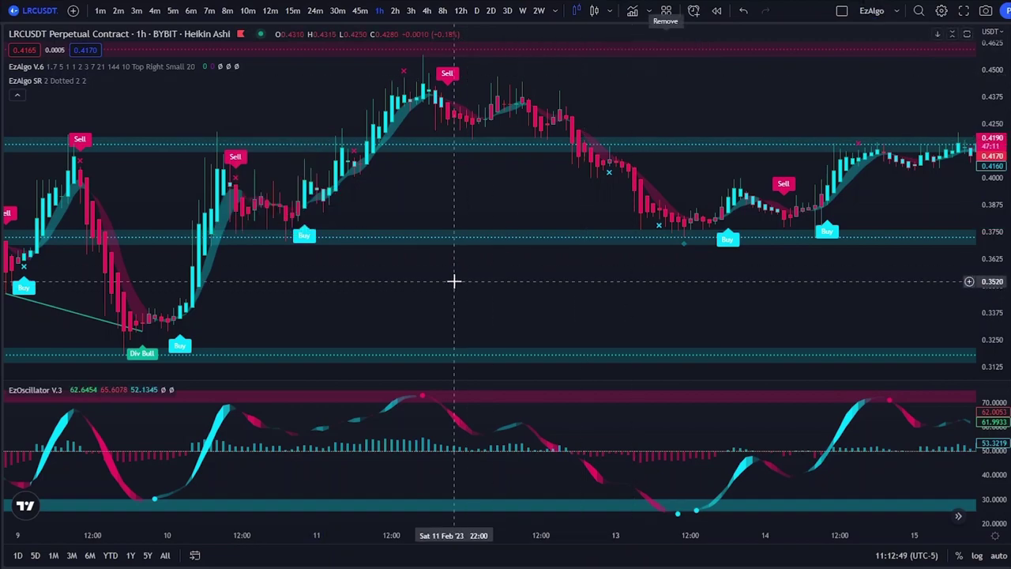
pyautogui.hscroll(1, 407, 253)
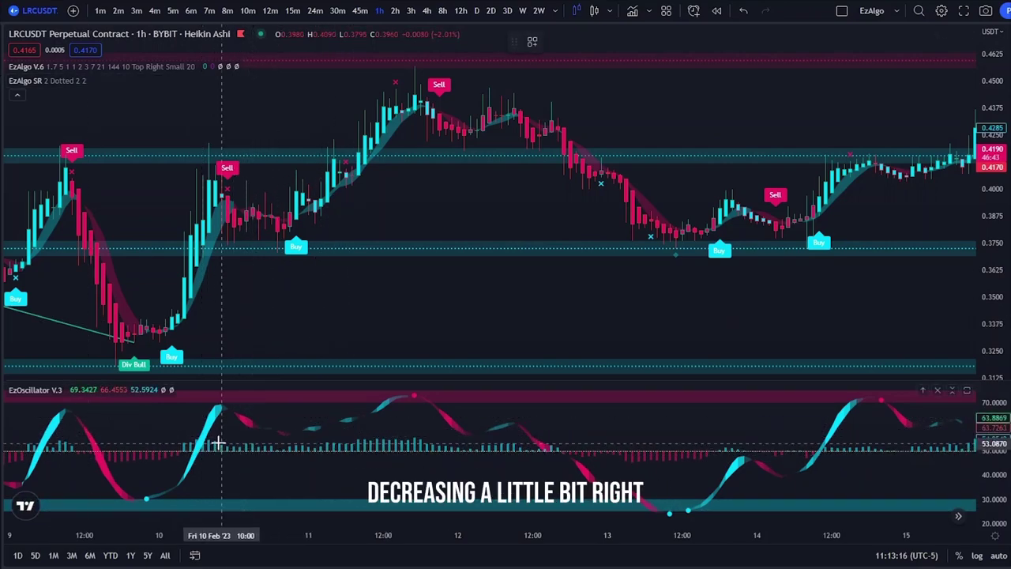
pyautogui.moveTo(204, 431)
pyautogui.mouseDown()
pyautogui.moveTo(350, 434)
pyautogui.moveTo(352, 442)
pyautogui.mouseUp()
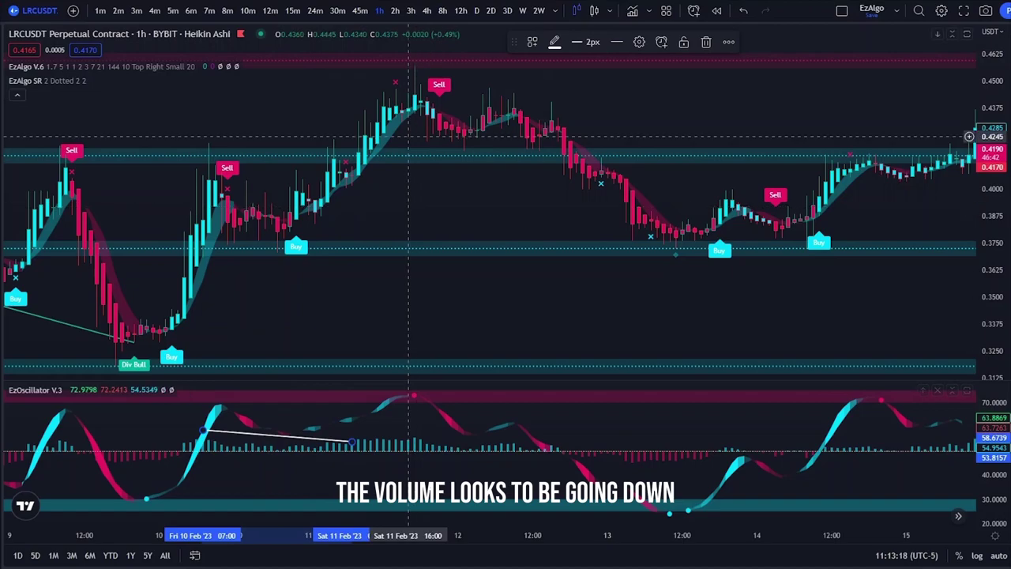
pyautogui.press('Delete')
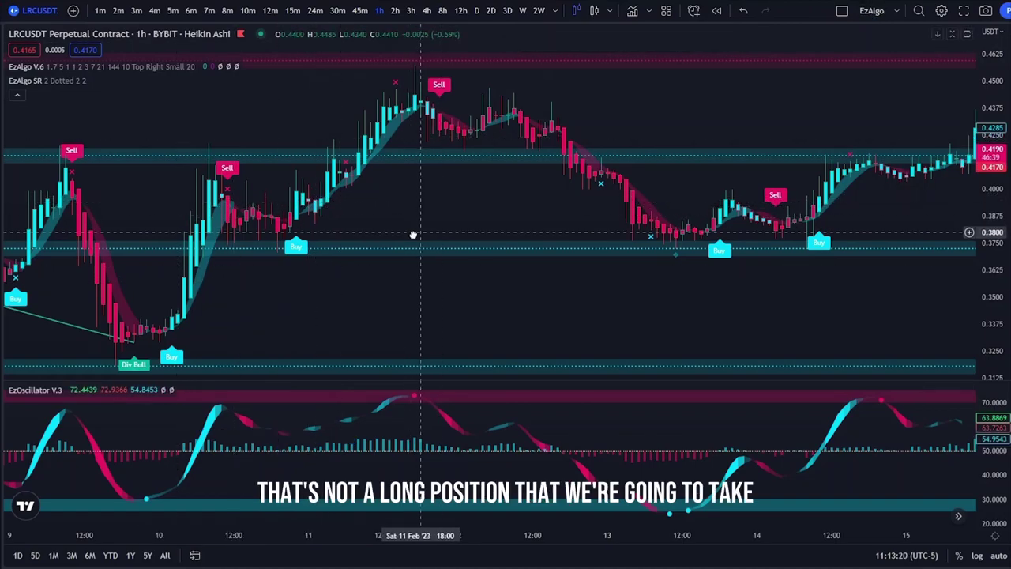
pyautogui.moveTo(413, 235); pyautogui.dragTo(384, 255)
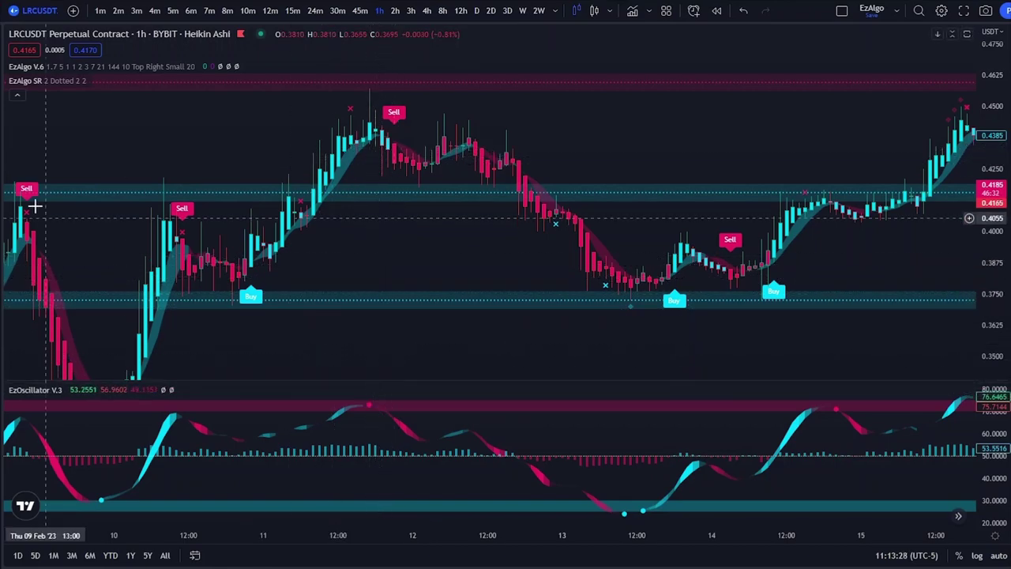
# Step: Draw a short position at the Feb 11 Sell, target at lower support, extended to Feb 13 (R/R 1.93)
pyautogui.click(2, 169)
pyautogui.click(34, 190)
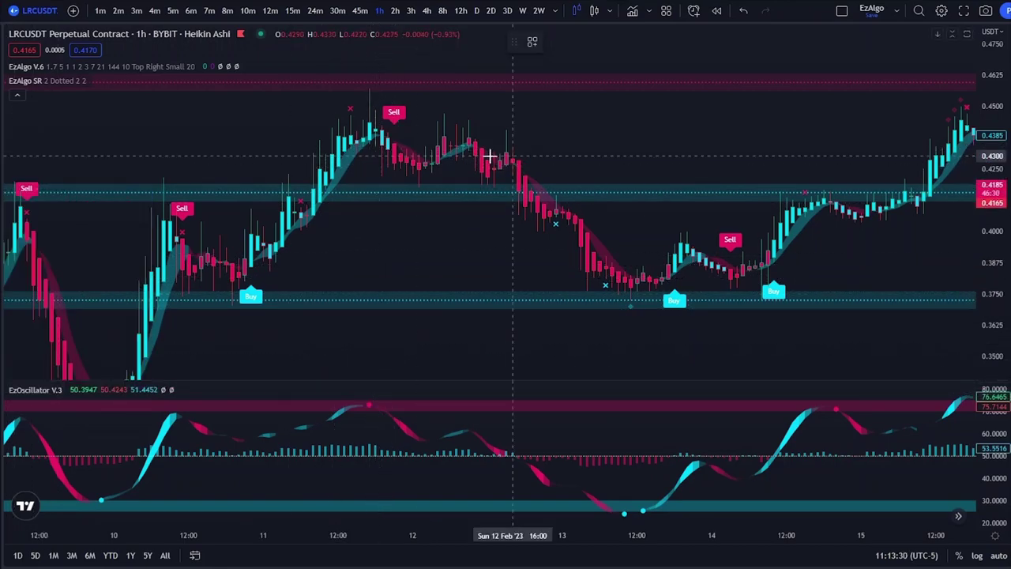
pyautogui.click(399, 166)
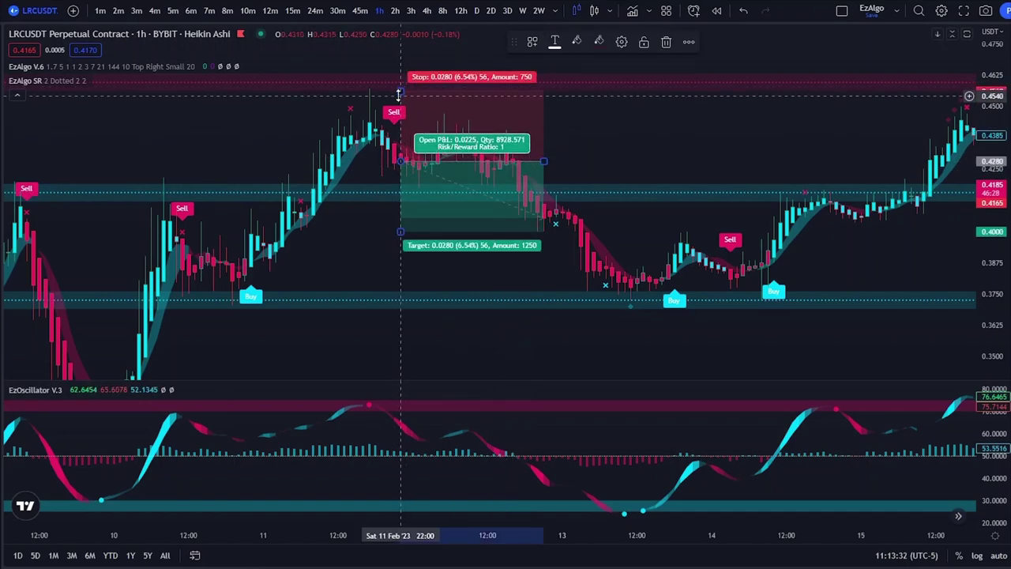
pyautogui.moveTo(400, 92); pyautogui.dragTo(400, 90)
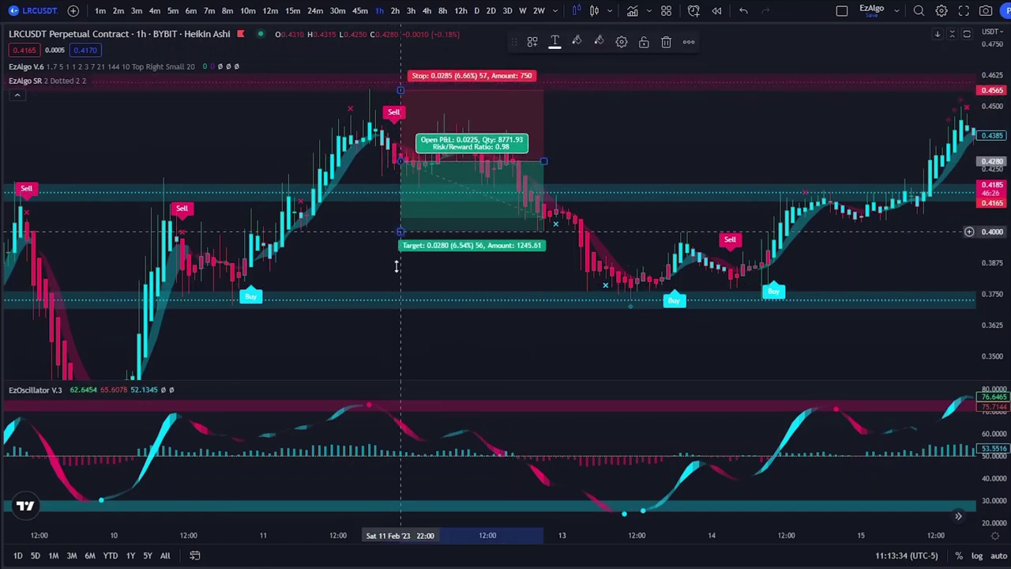
pyautogui.moveTo(401, 232); pyautogui.dragTo(400, 300)
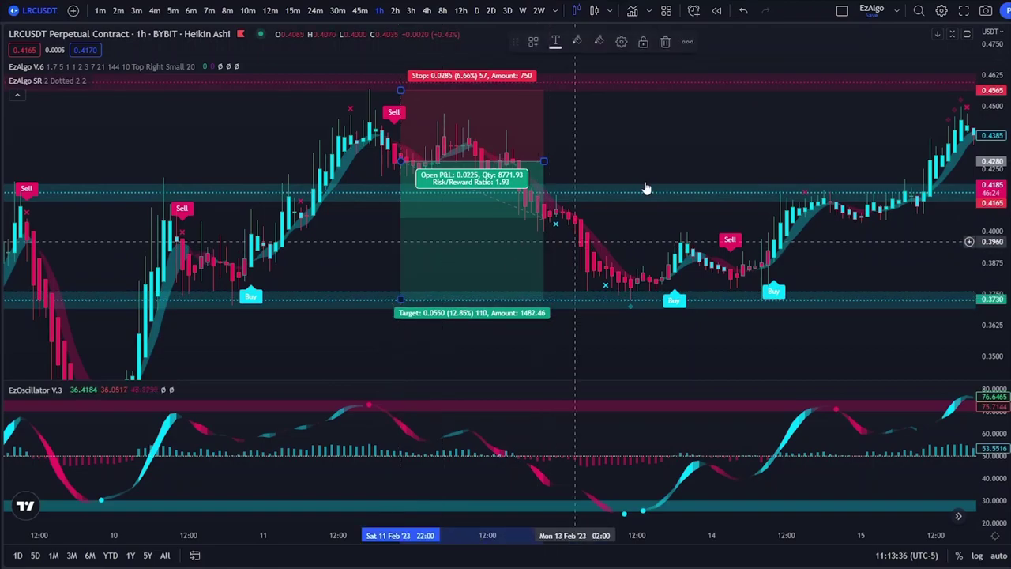
pyautogui.moveTo(545, 160); pyautogui.dragTo(643, 157)
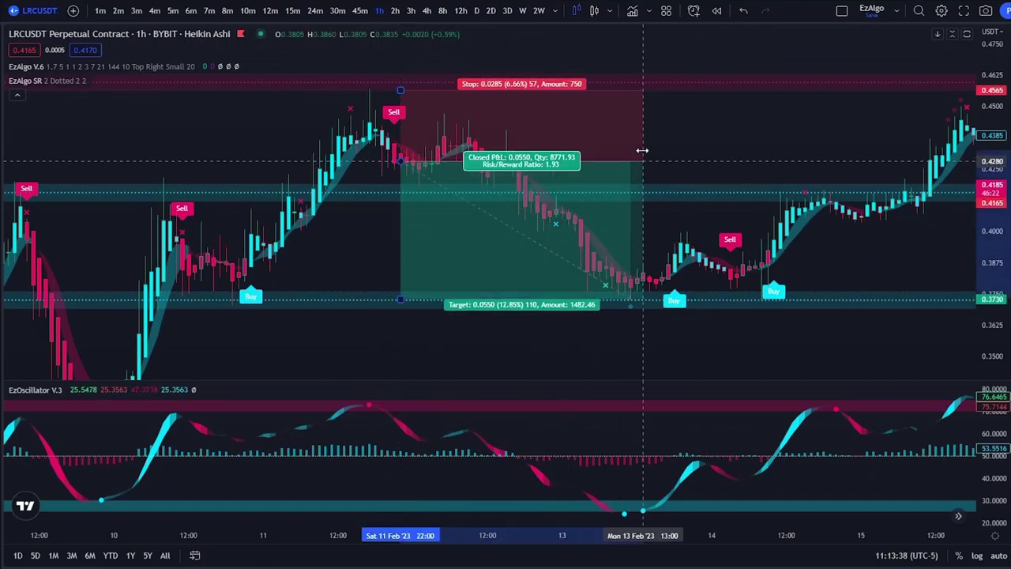
# Step: Draw a long position at the Feb 13 Buy, stop at support, extended to Feb 14 (R/R 3.05)
pyautogui.moveTo(590, 251); pyautogui.dragTo(436, 272)
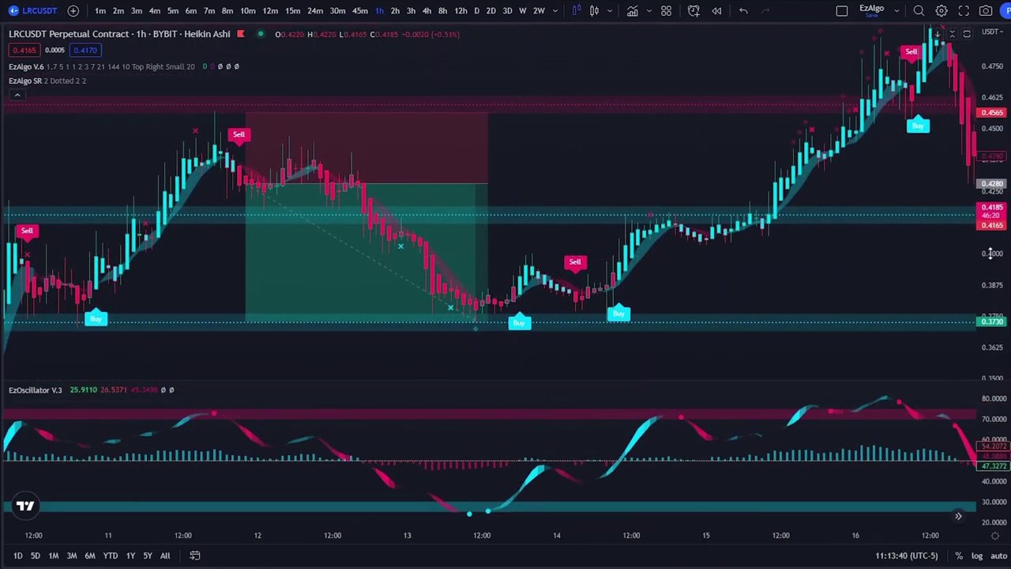
pyautogui.moveTo(1002, 248); pyautogui.dragTo(1001, 229)
pyautogui.moveTo(788, 266); pyautogui.dragTo(680, 219)
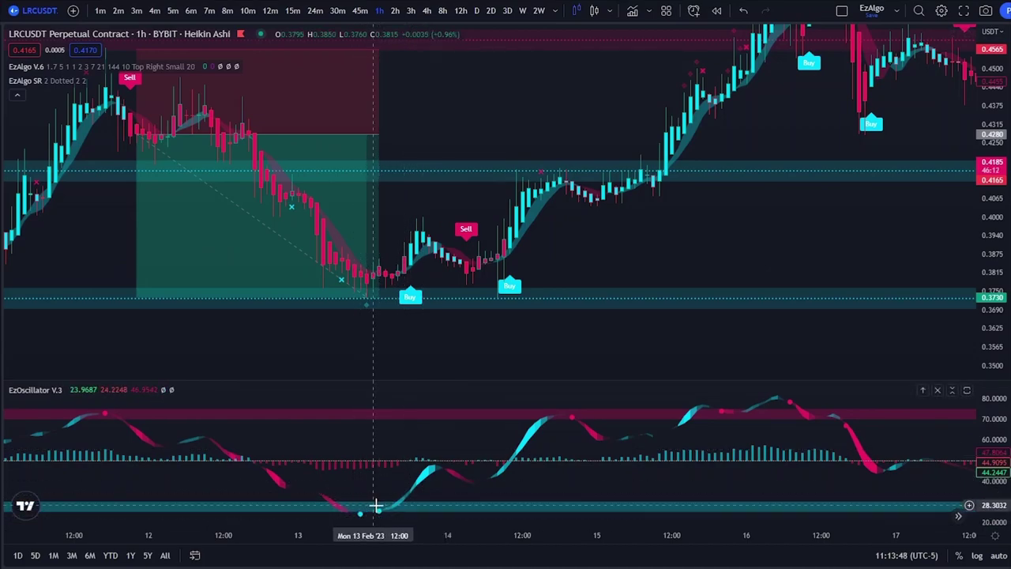
pyautogui.click(2, 165)
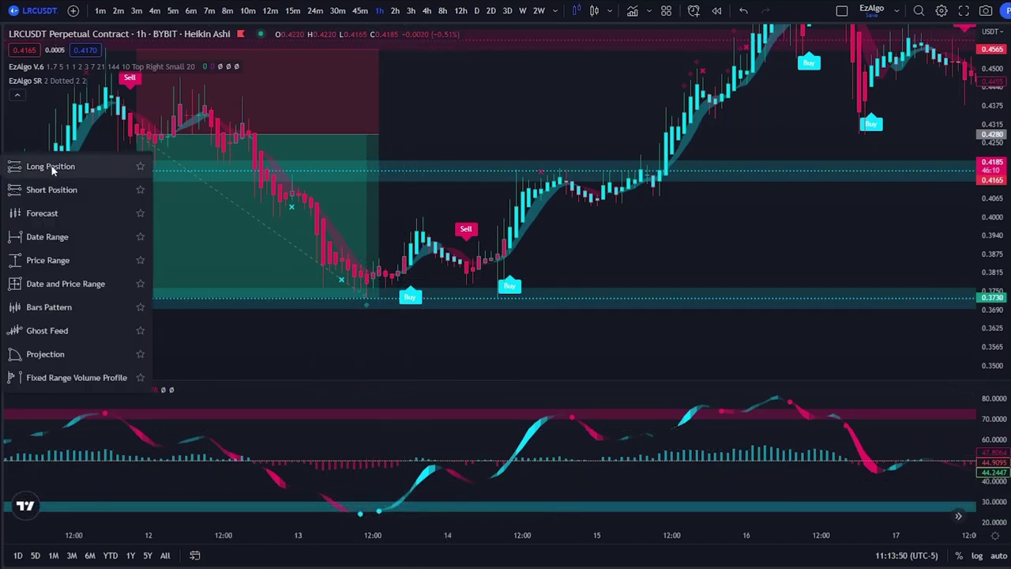
pyautogui.click(50, 101)
pyautogui.click(411, 235)
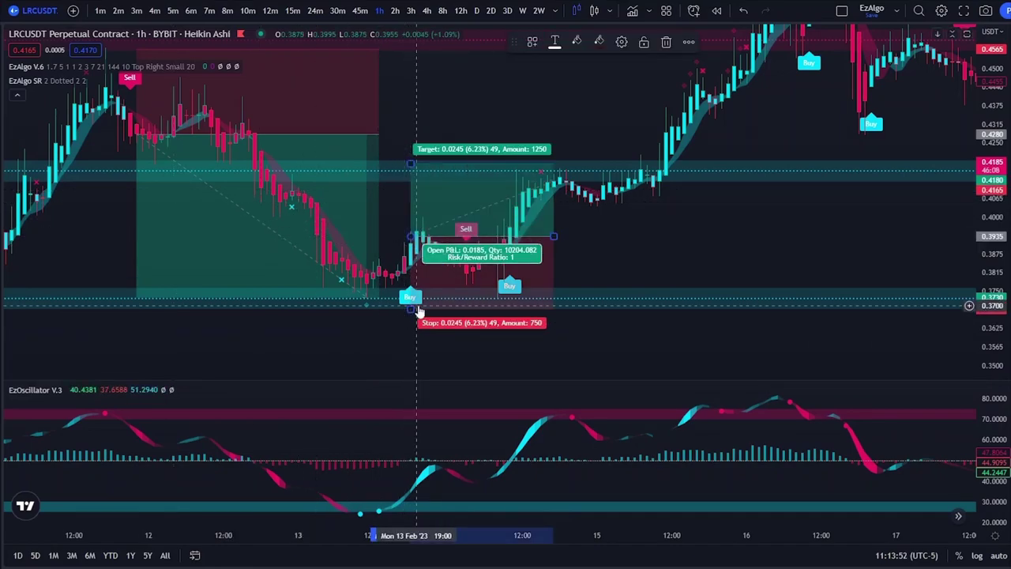
pyautogui.moveTo(412, 309); pyautogui.dragTo(410, 300)
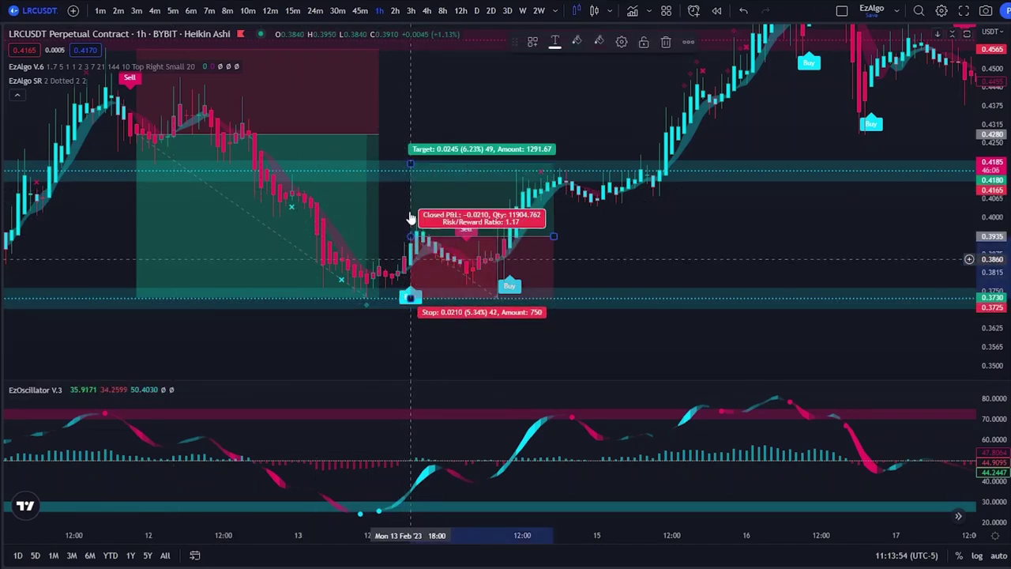
pyautogui.moveTo(410, 163); pyautogui.dragTo(475, 45)
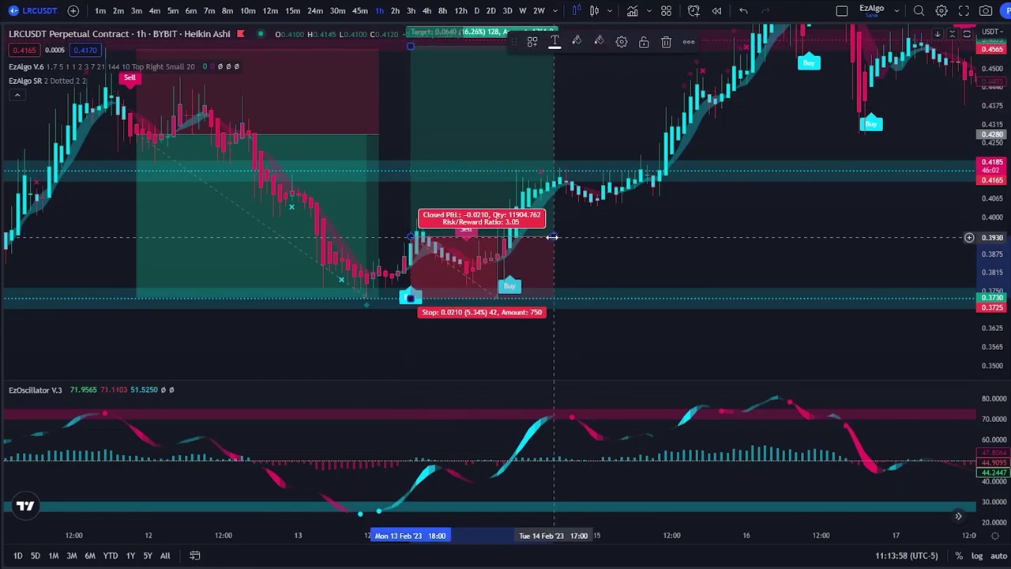
pyautogui.moveTo(556, 235); pyautogui.dragTo(400, 289)
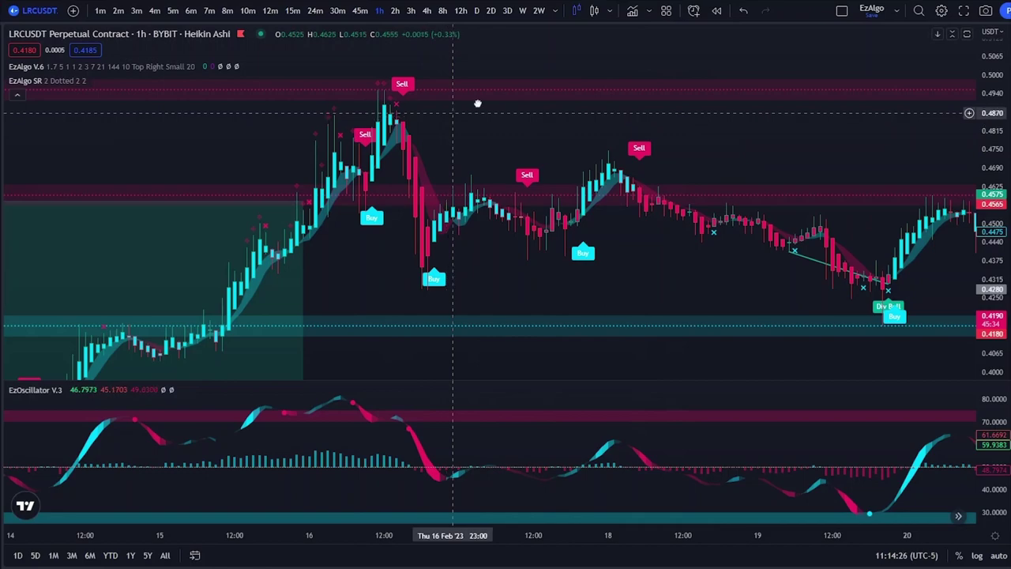
# Step: Place a short position at the Feb 16 Sell with its stop at 0.4975, 3.32% above entry
pyautogui.hscroll(-2, 443, 101)
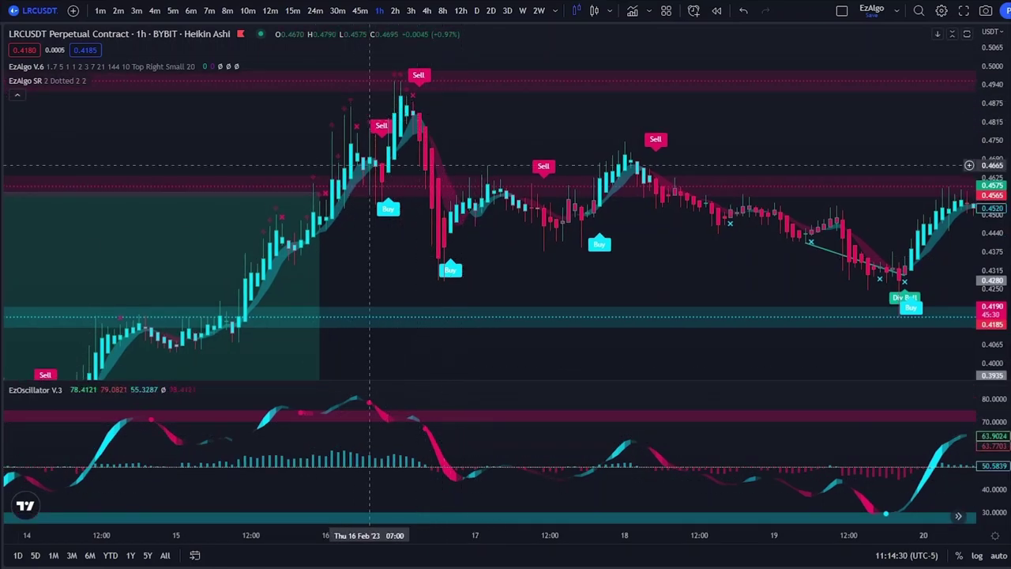
pyautogui.click(9, 181)
pyautogui.click(36, 189)
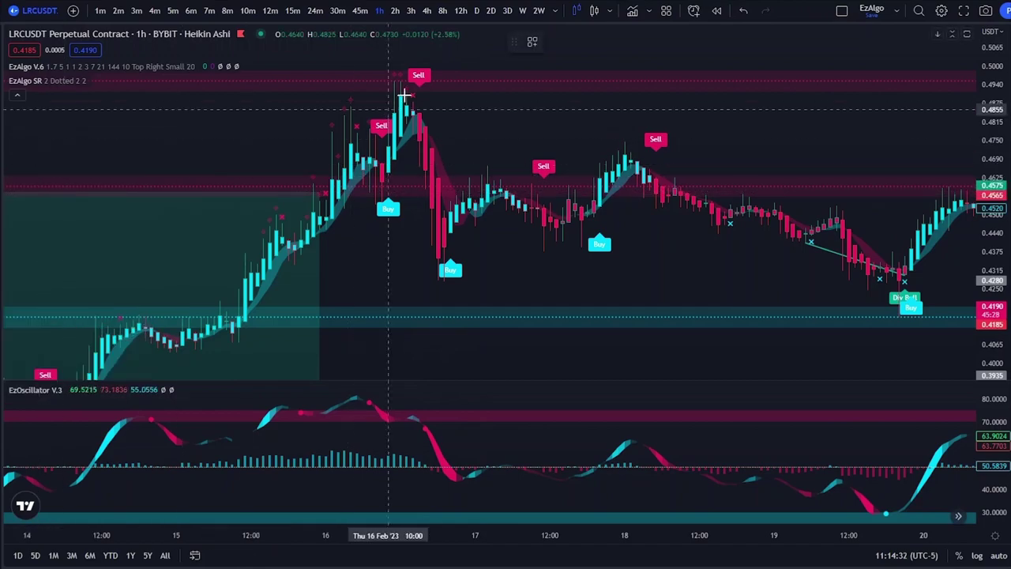
pyautogui.click(418, 121)
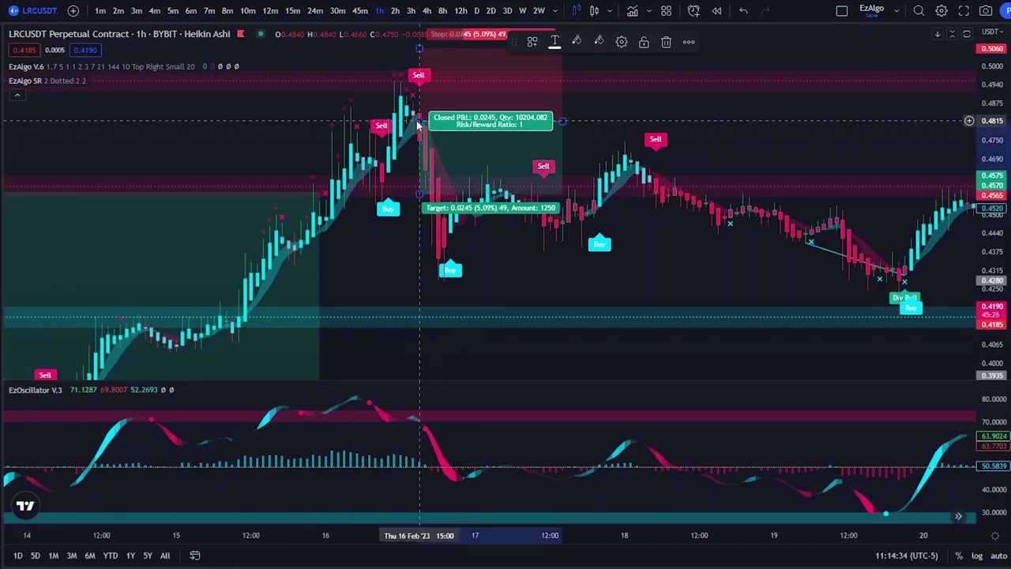
pyautogui.moveTo(419, 50); pyautogui.dragTo(419, 75)
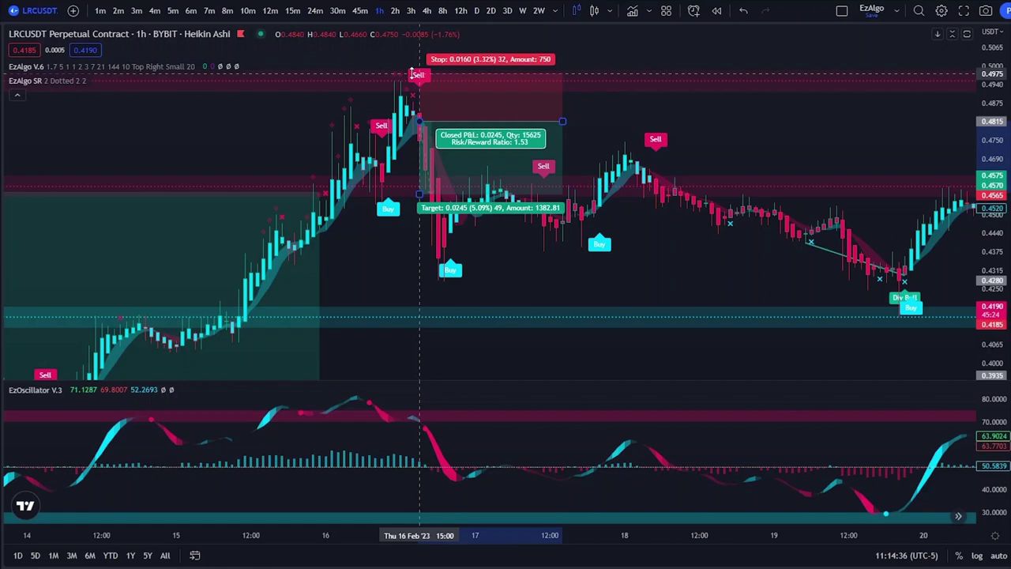
pyautogui.moveTo(563, 121); pyautogui.dragTo(507, 122)
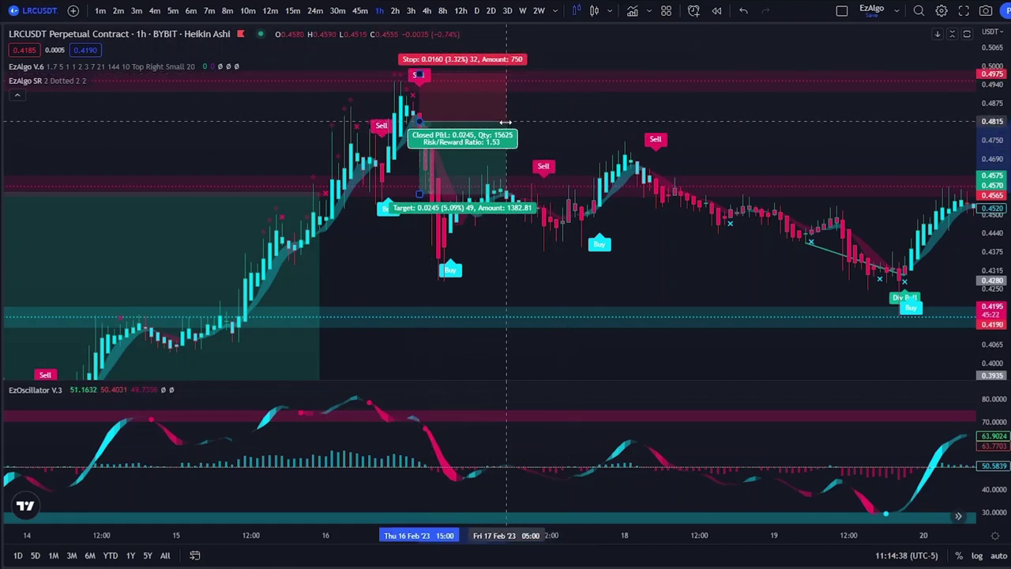
pyautogui.moveTo(568, 116); pyautogui.dragTo(599, 121)
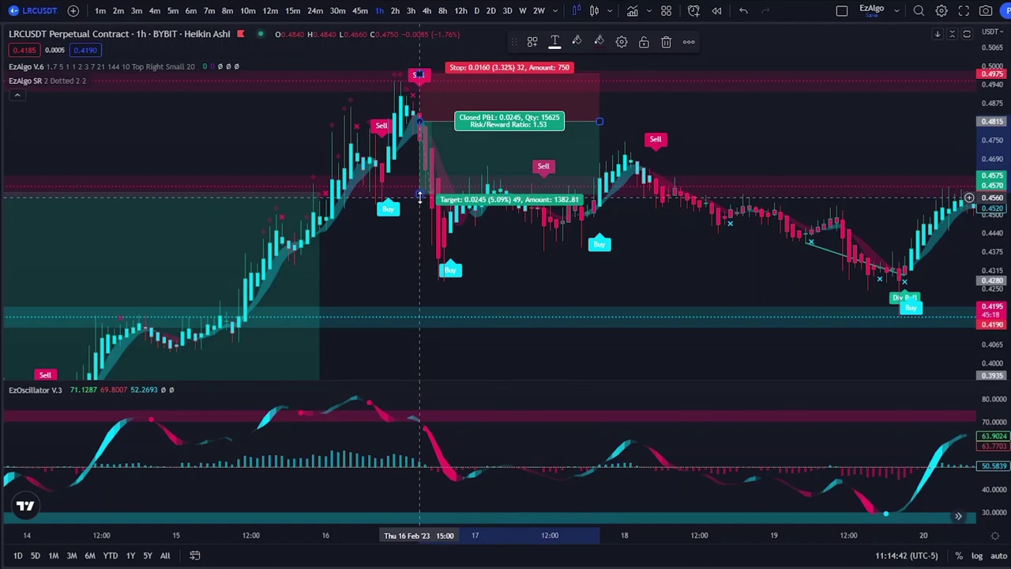
# Step: Set the short's target to 0.4315 (10.38% below) and stretch it through Feb 19, reward/risk 3.12
pyautogui.moveTo(419, 195); pyautogui.dragTo(436, 314)
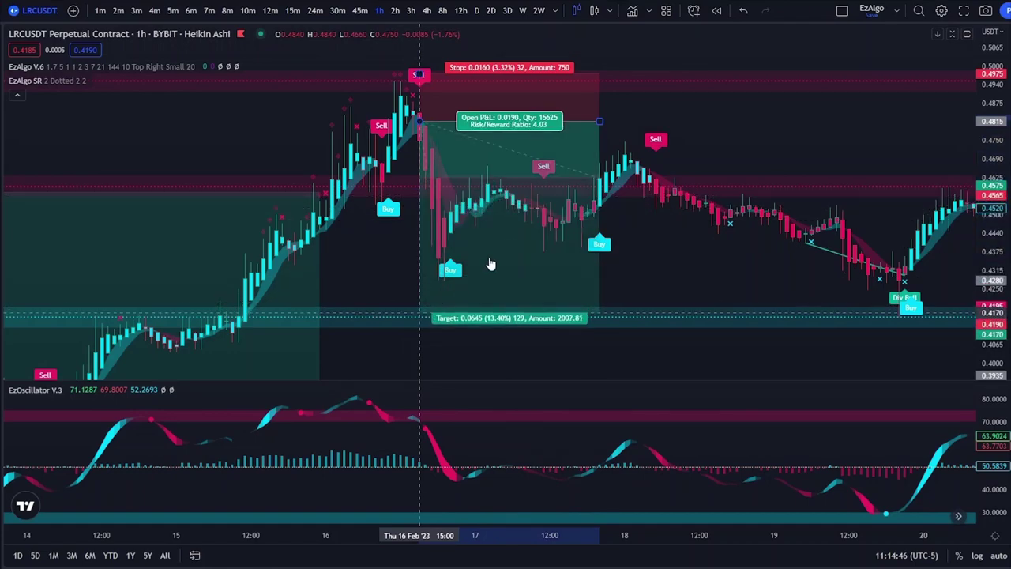
pyautogui.moveTo(753, 121); pyautogui.dragTo(881, 120)
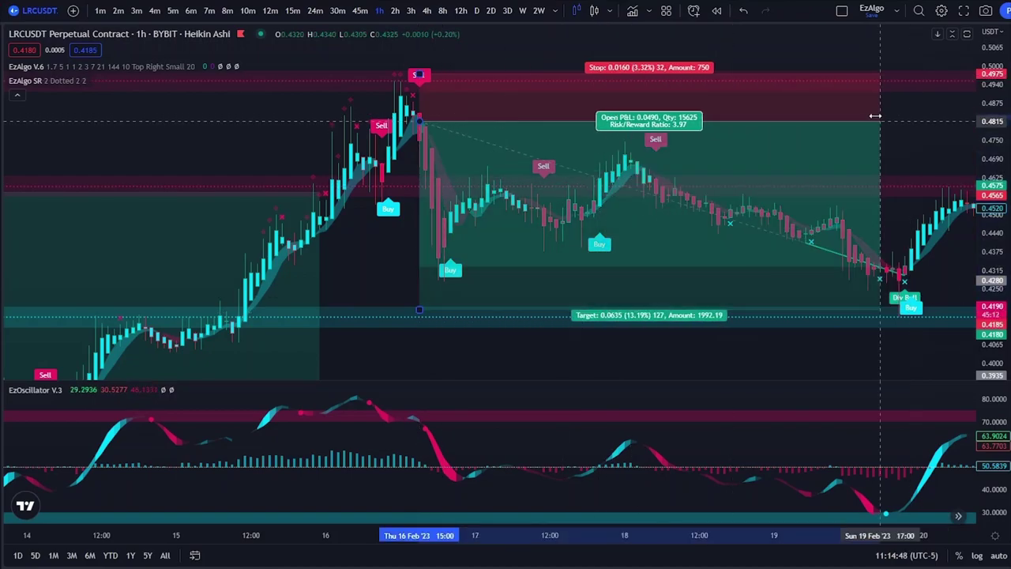
pyautogui.scroll(-5, 645, 271)
pyautogui.scroll(5, 560, 283)
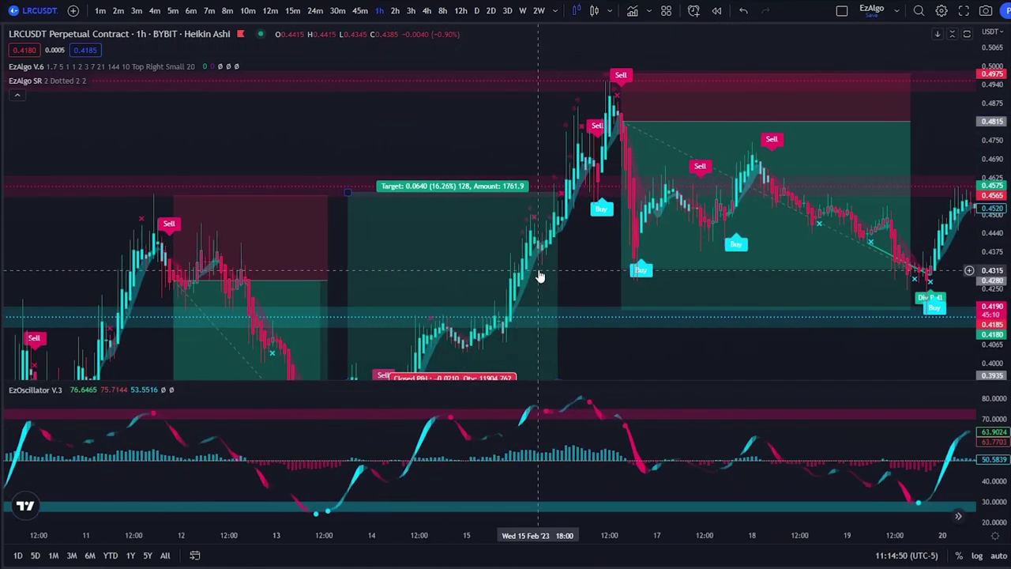
pyautogui.moveTo(468, 323); pyautogui.dragTo(467, 272)
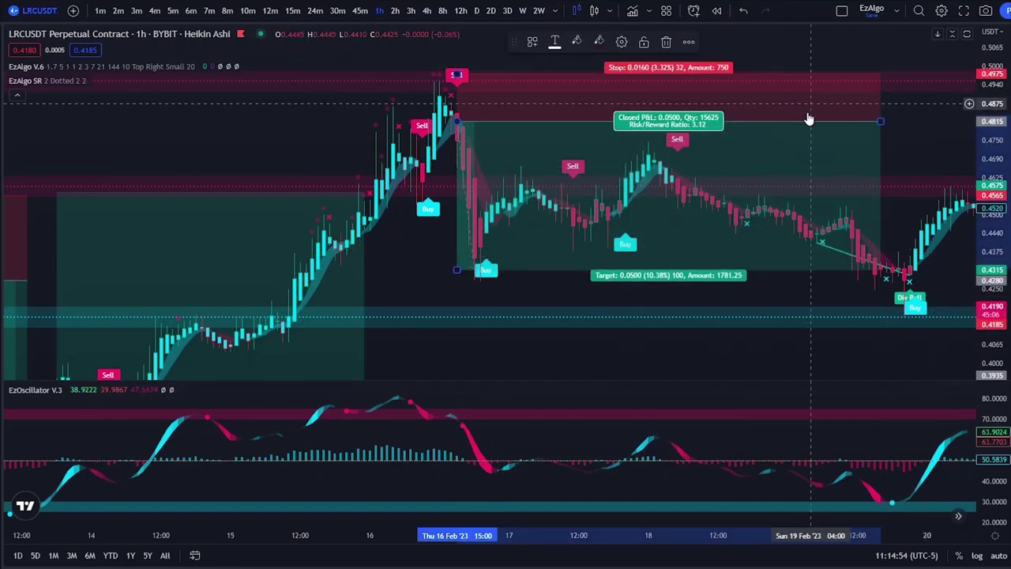
pyautogui.moveTo(919, 156); pyautogui.dragTo(445, 237)
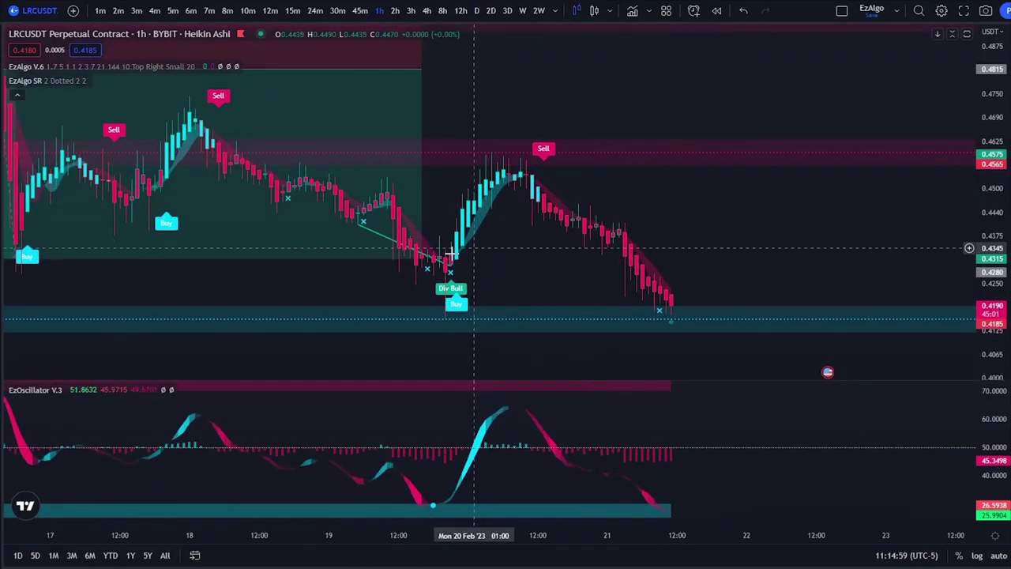
# Step: Select the Long Position tool from the measurement tools flyout
pyautogui.click(2, 168)
pyautogui.click(16, 168)
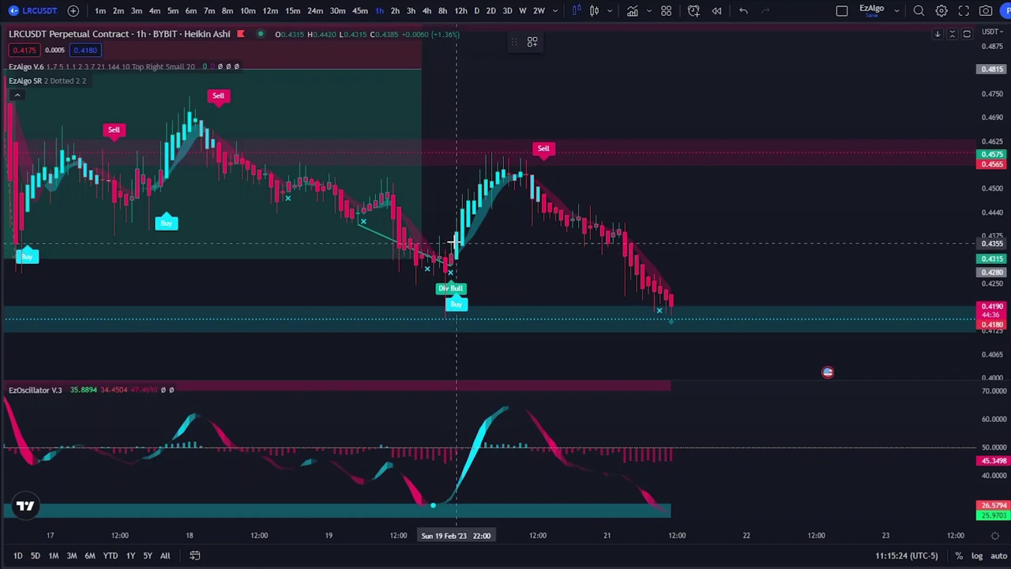
# Step: Place a long position at the Feb 19 Buy, stop 0.4145 and target 0.4575 (4.82% each)
pyautogui.click(455, 242)
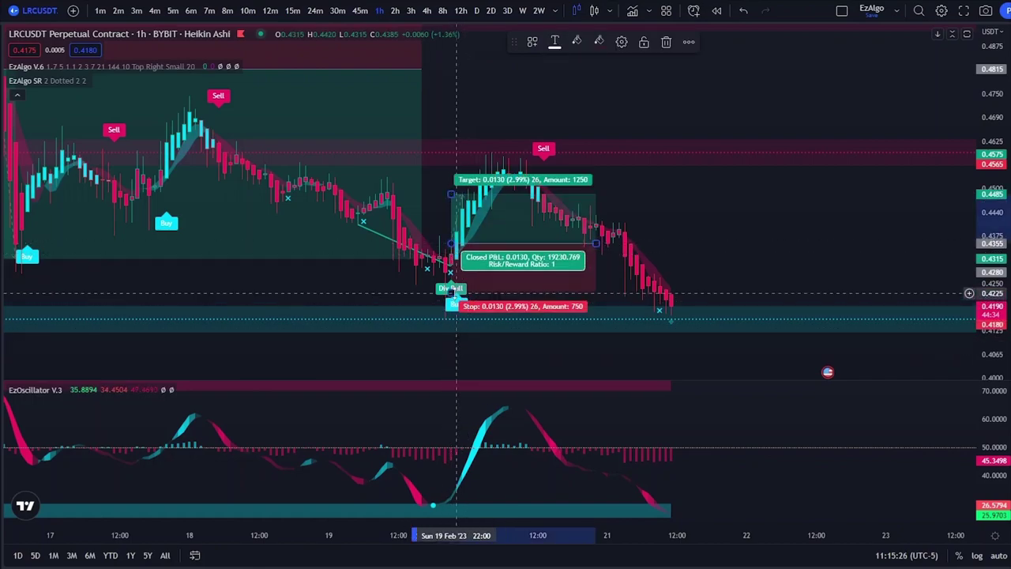
pyautogui.moveTo(454, 293); pyautogui.dragTo(452, 322)
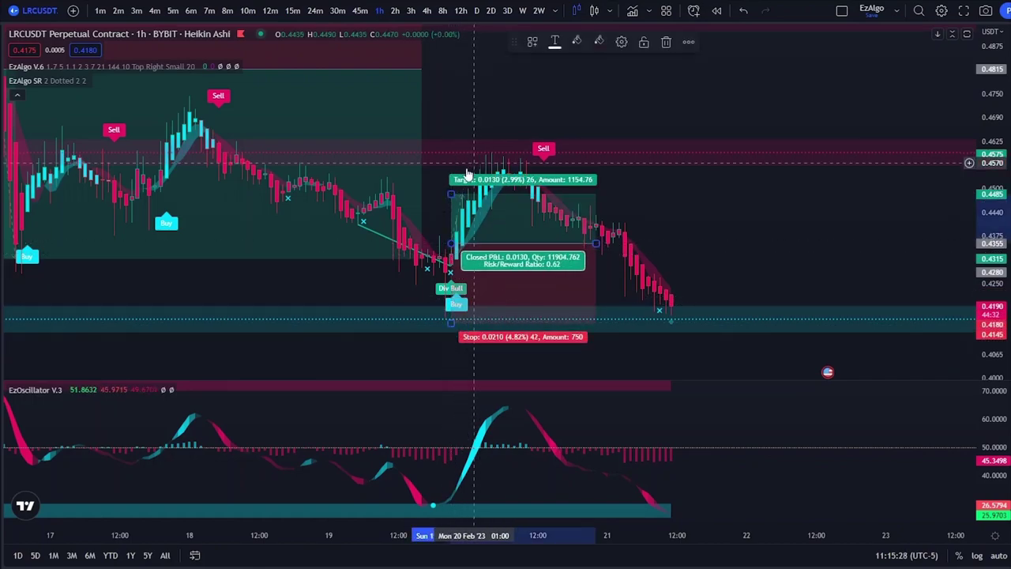
pyautogui.moveTo(466, 175); pyautogui.dragTo(467, 144)
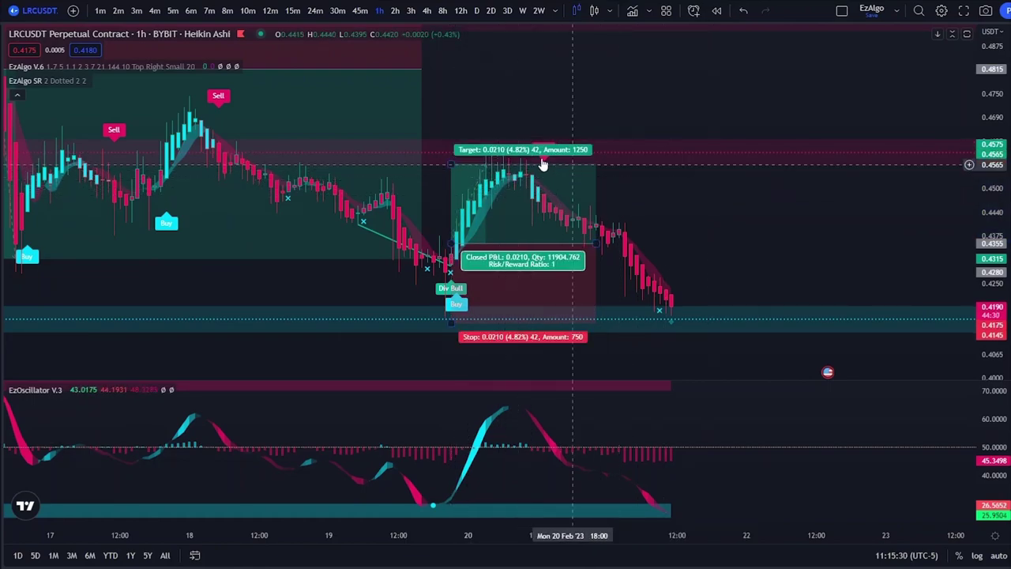
pyautogui.moveTo(461, 304); pyautogui.dragTo(462, 320)
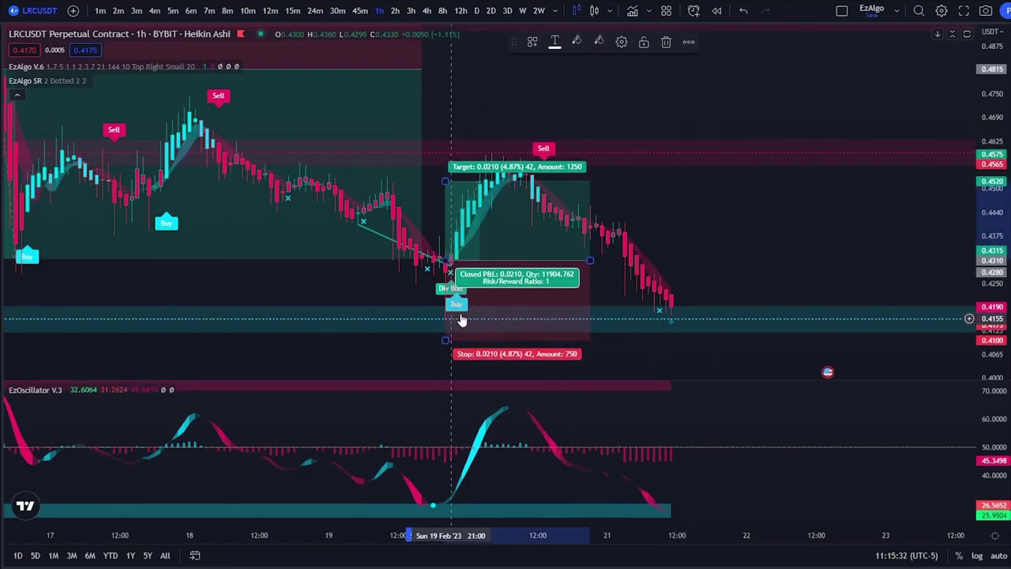
pyautogui.moveTo(522, 298); pyautogui.dragTo(528, 281)
pyautogui.click(703, 188)
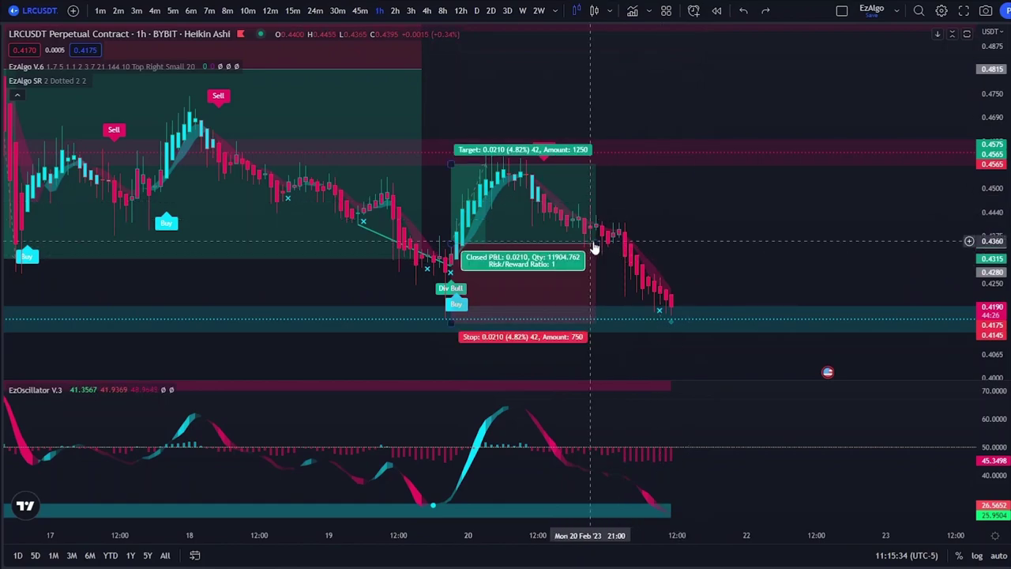
pyautogui.moveTo(594, 248); pyautogui.dragTo(539, 243)
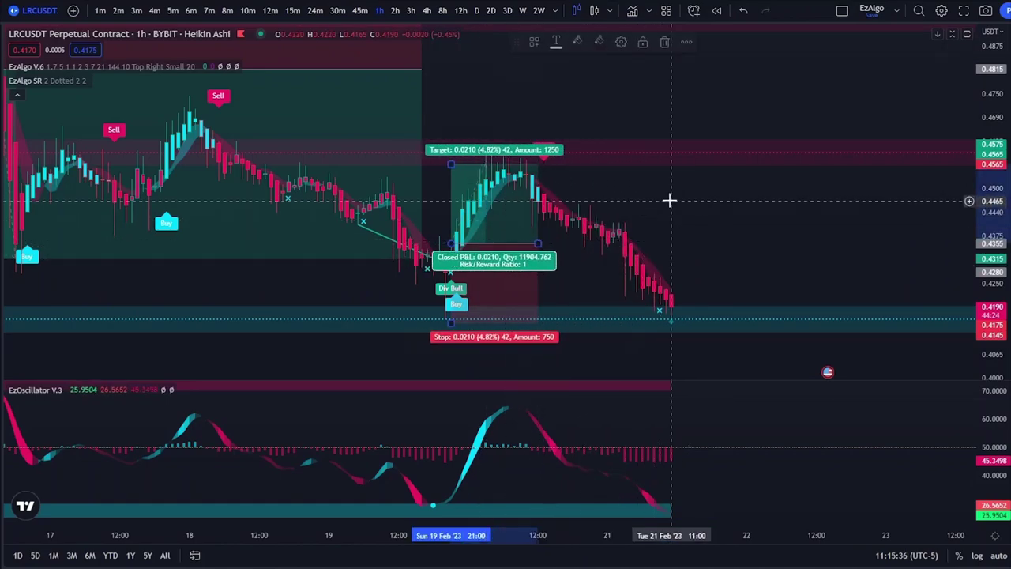
pyautogui.click(718, 256)
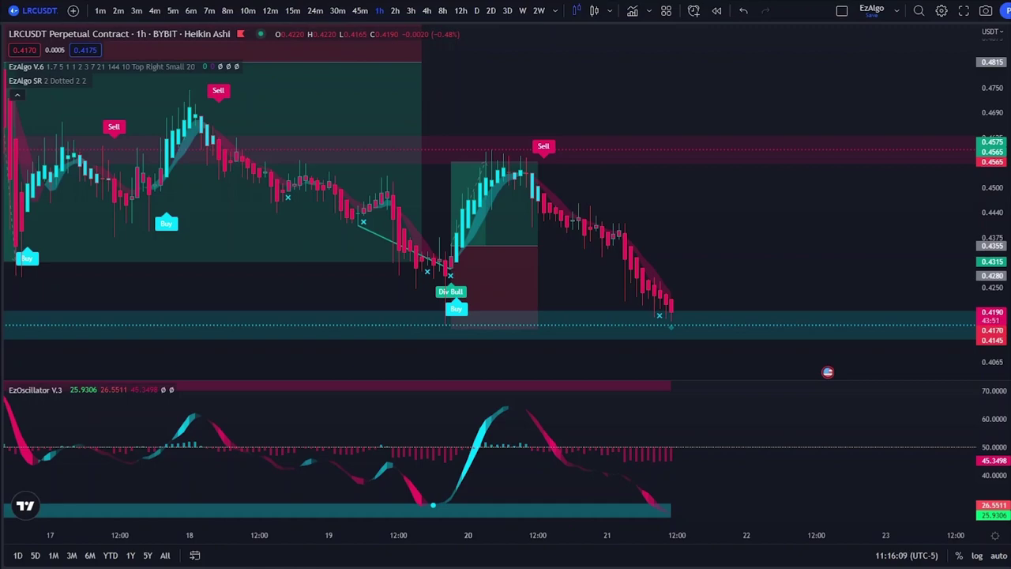
pyautogui.moveTo(307, 285); pyautogui.dragTo(376, 295)
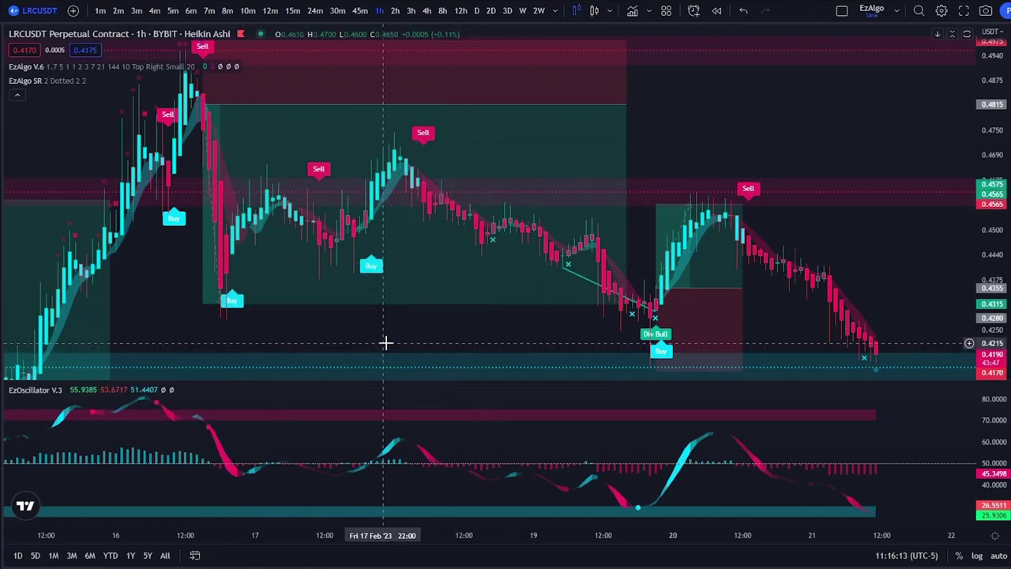
pyautogui.moveTo(387, 342); pyautogui.dragTo(406, 344)
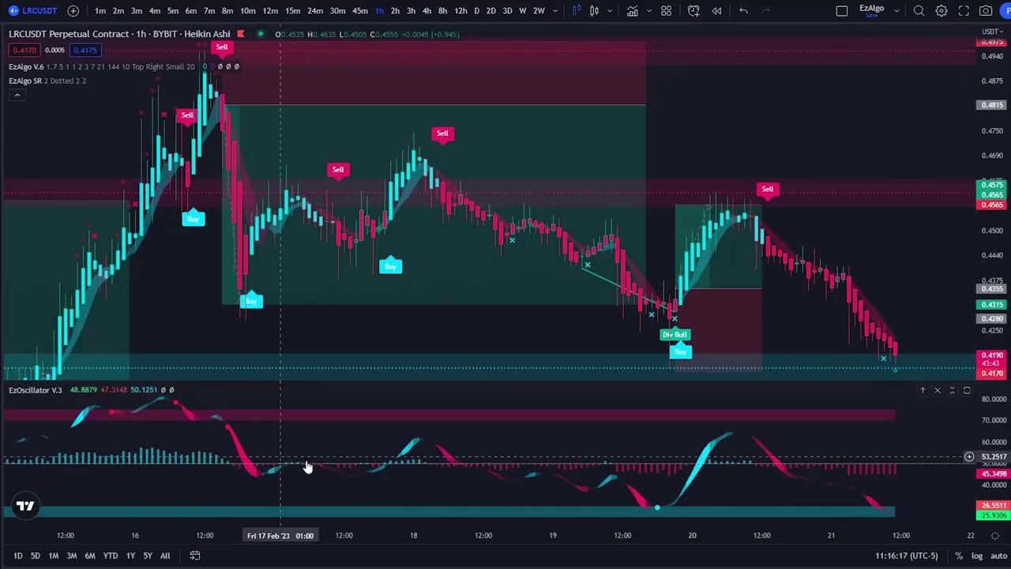
pyautogui.moveTo(459, 334); pyautogui.dragTo(474, 330)
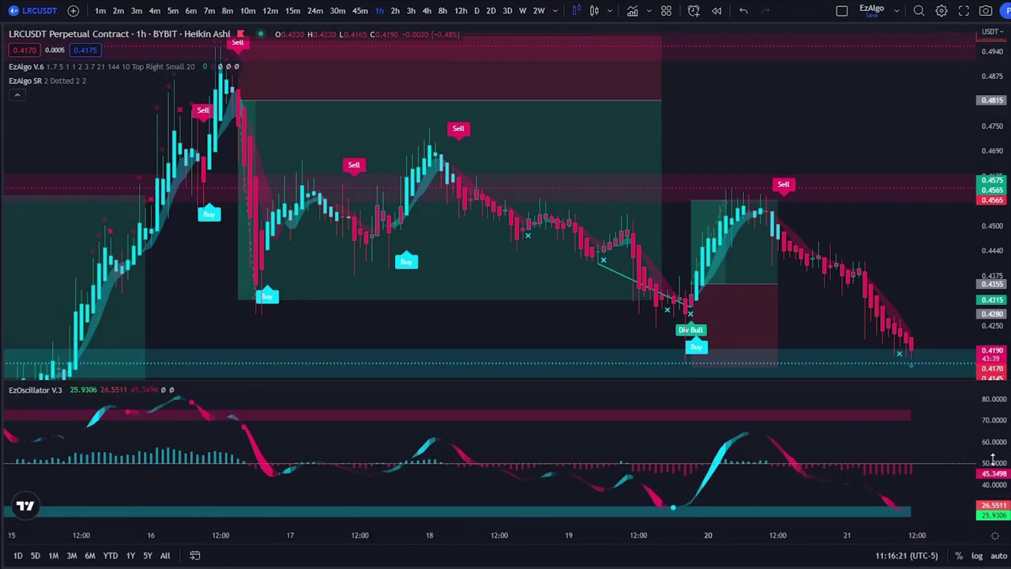
pyautogui.moveTo(993, 460); pyautogui.dragTo(993, 438)
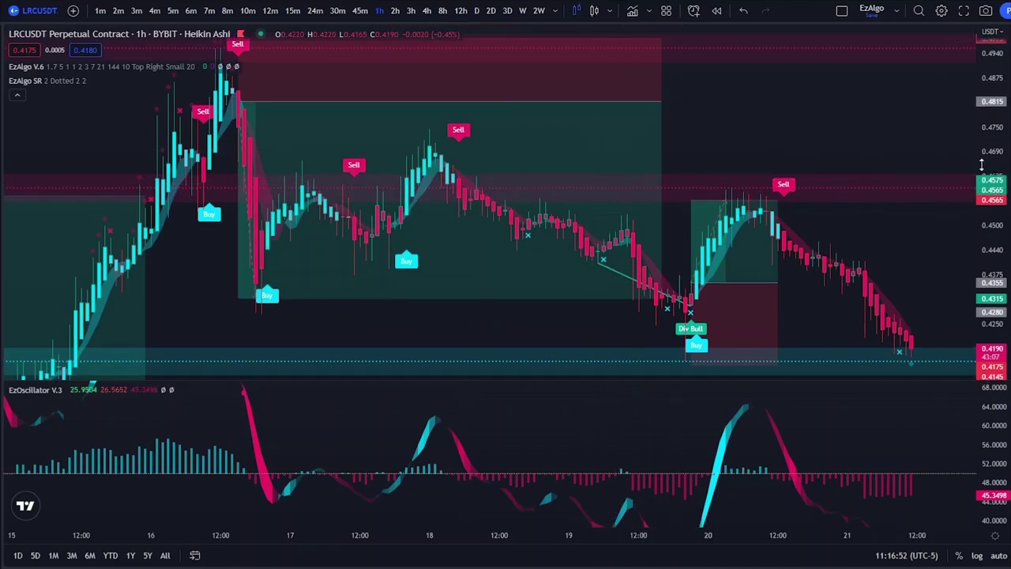
pyautogui.click(969, 199)
pyautogui.click(969, 199)
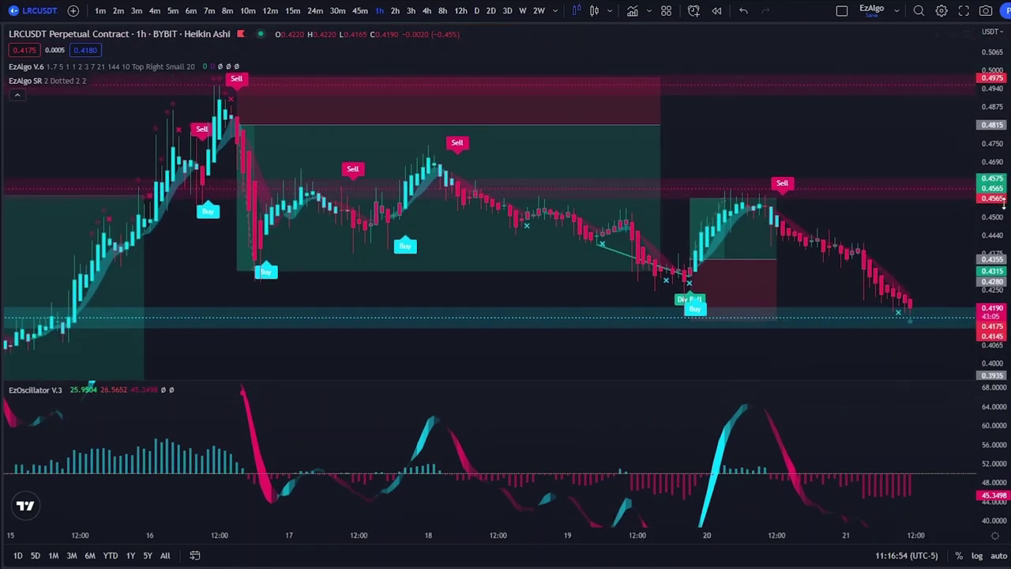
pyautogui.doubleClick(976, 444)
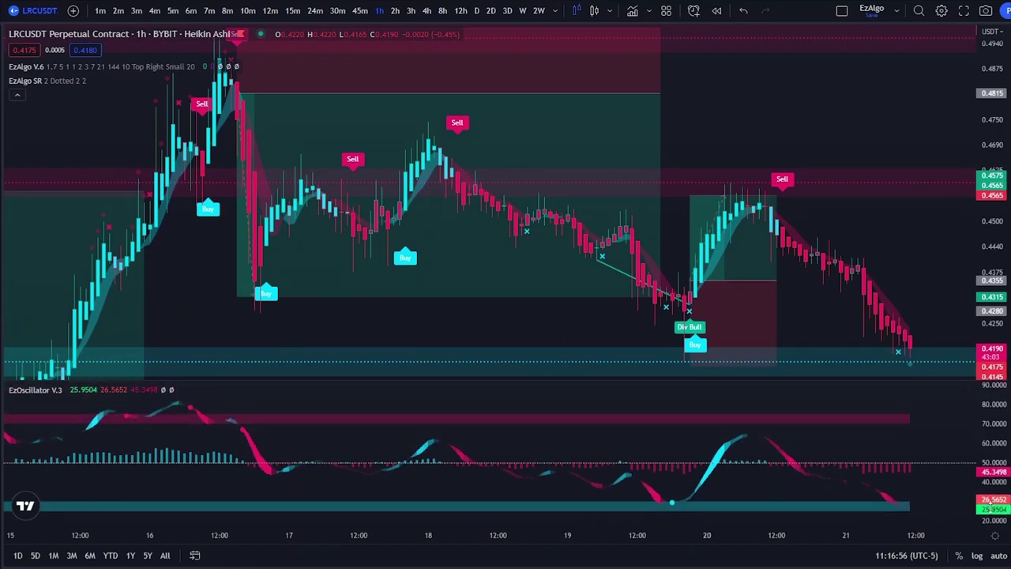
pyautogui.hscroll(5, 745, 119)
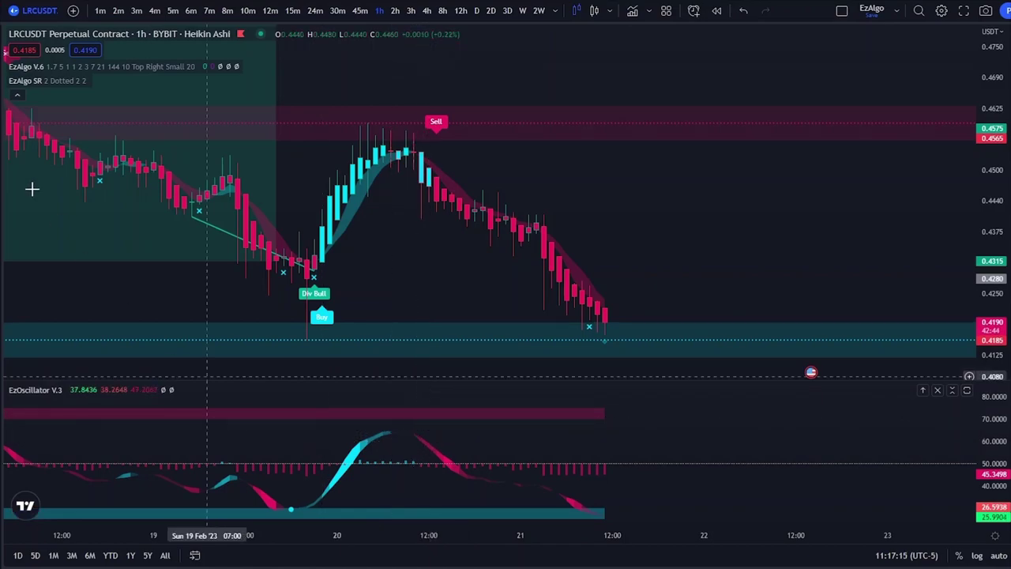
# Step: Short the Feb 20 Sell with stop at 0.4575 (3.39%), target 5.99% below, R/R 1.77
pyautogui.click(1, 167)
pyautogui.click(45, 127)
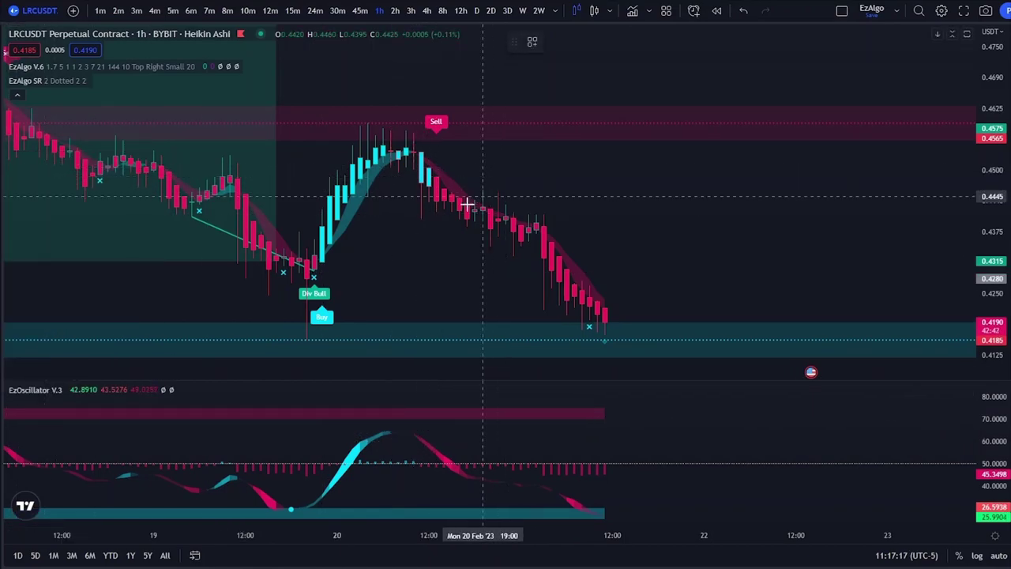
pyautogui.click(444, 207)
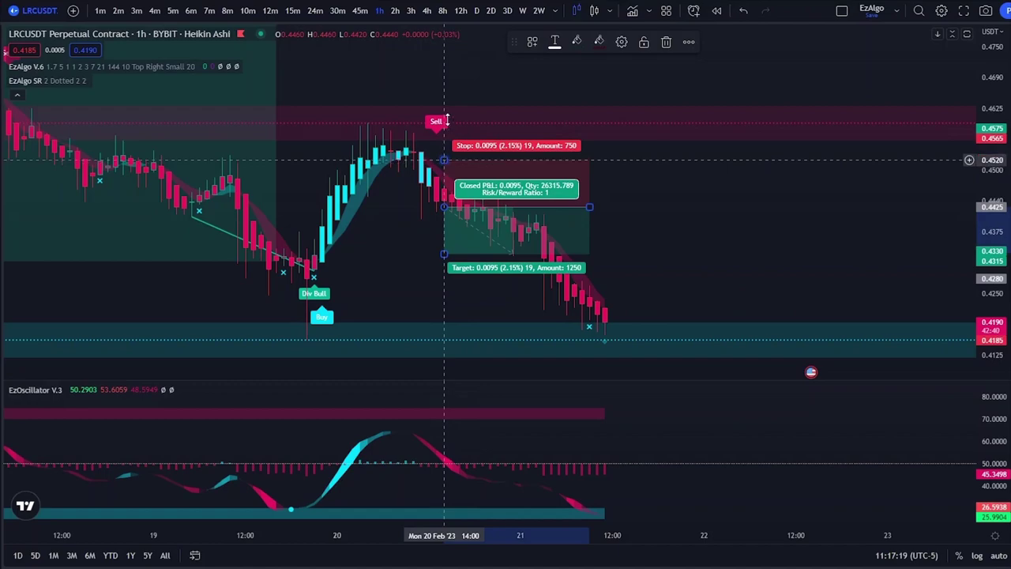
pyautogui.moveTo(444, 160); pyautogui.dragTo(447, 133)
pyautogui.moveTo(444, 271)
pyautogui.mouseDown()
pyautogui.moveTo(431, 242)
pyautogui.moveTo(429, 308)
pyautogui.mouseUp()
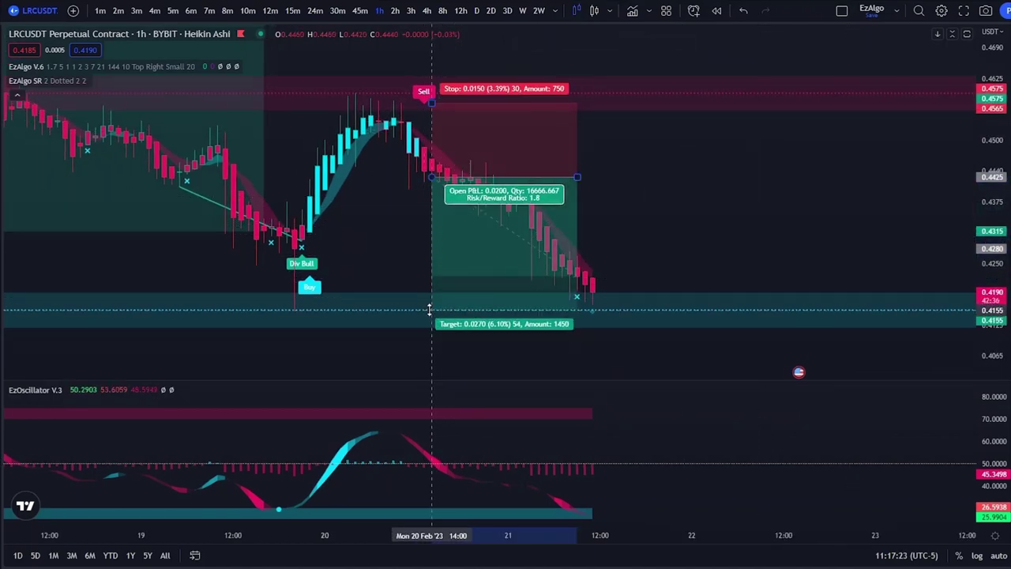
pyautogui.moveTo(578, 177); pyautogui.dragTo(600, 177)
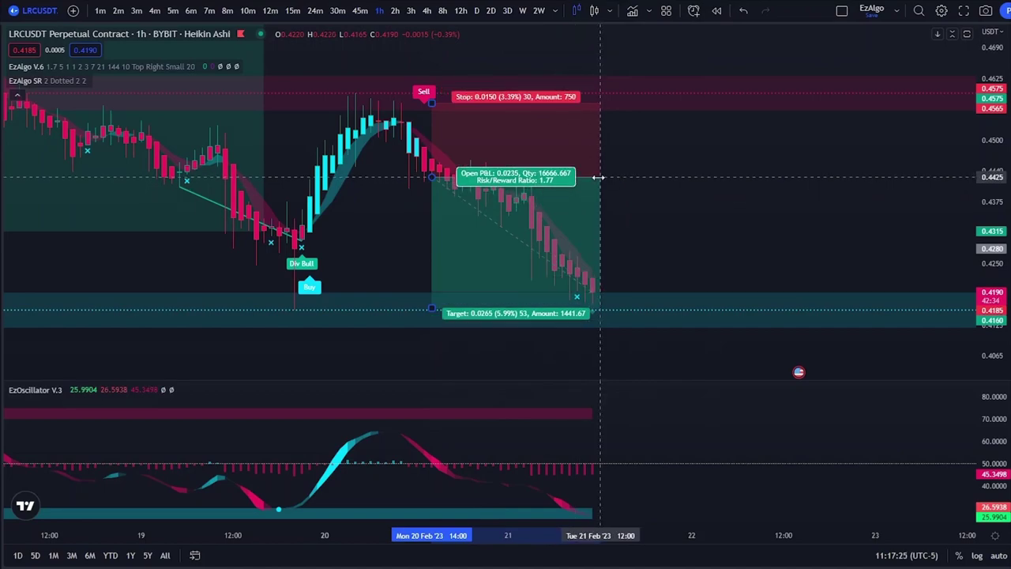
pyautogui.scroll(-3, 822, 250)
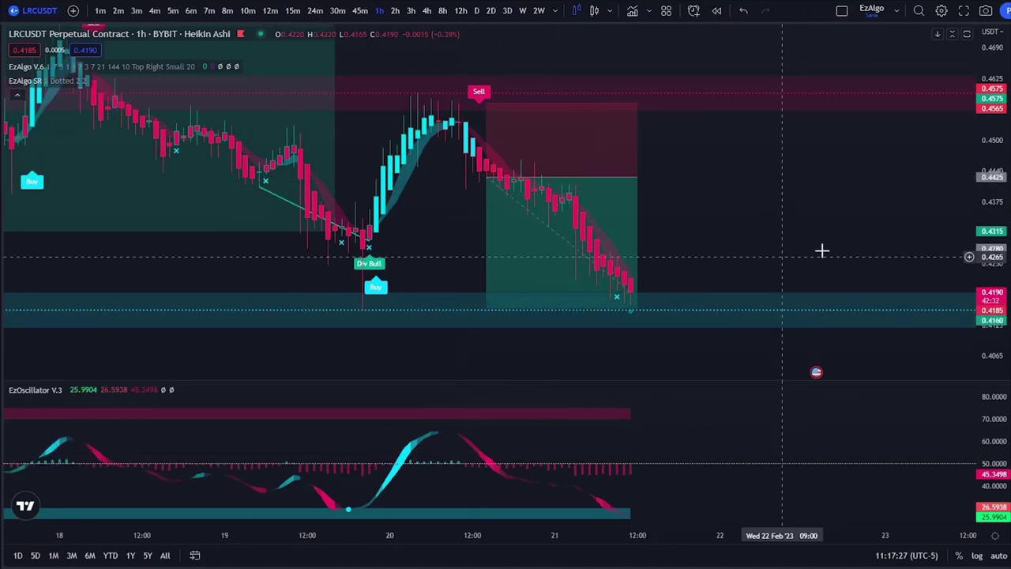
pyautogui.scroll(-5, 864, 221)
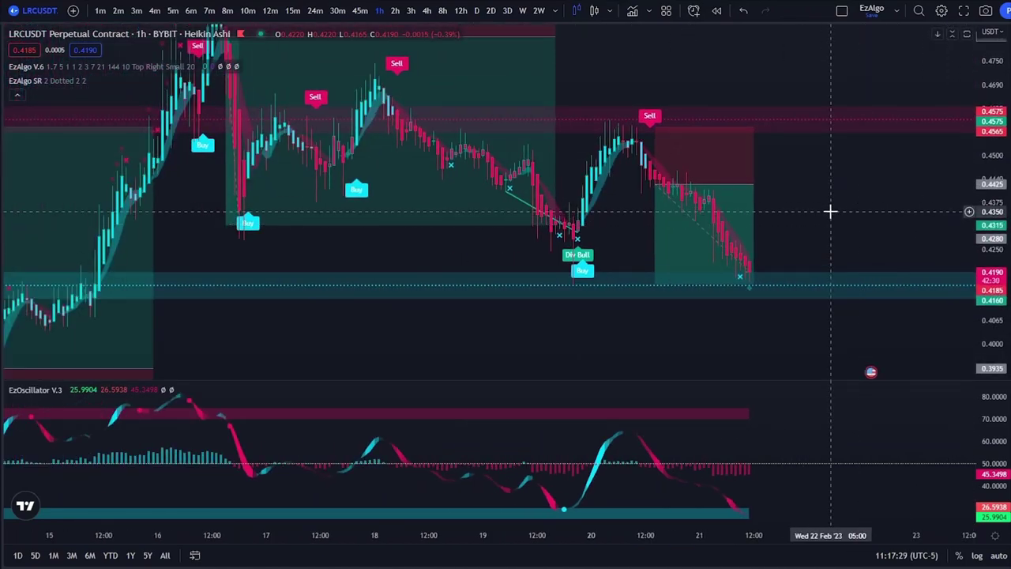
pyautogui.scroll(-2, 993, 106)
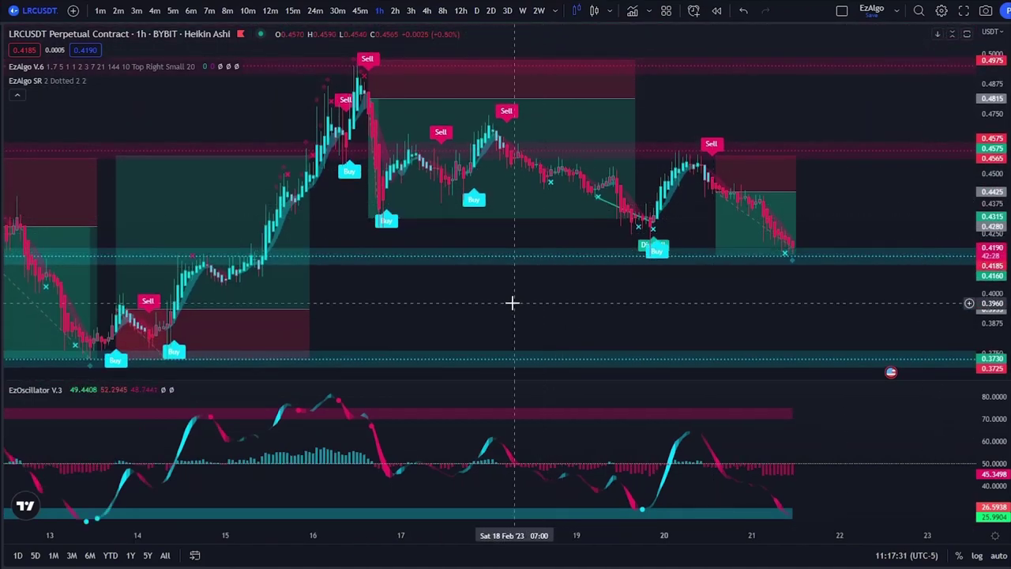
pyautogui.hscroll(-3, 514, 308)
pyautogui.hscroll(-2, 529, 274)
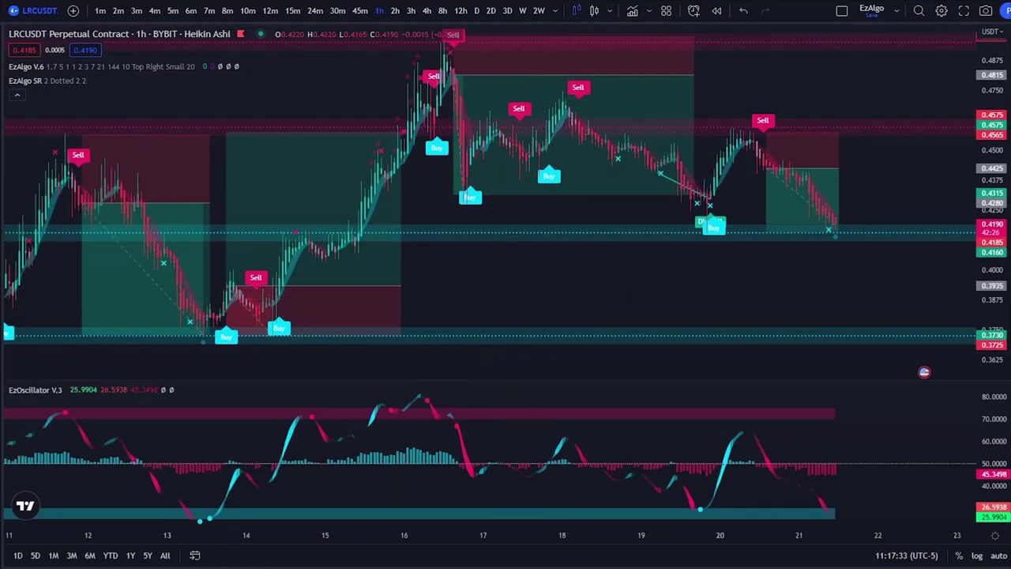